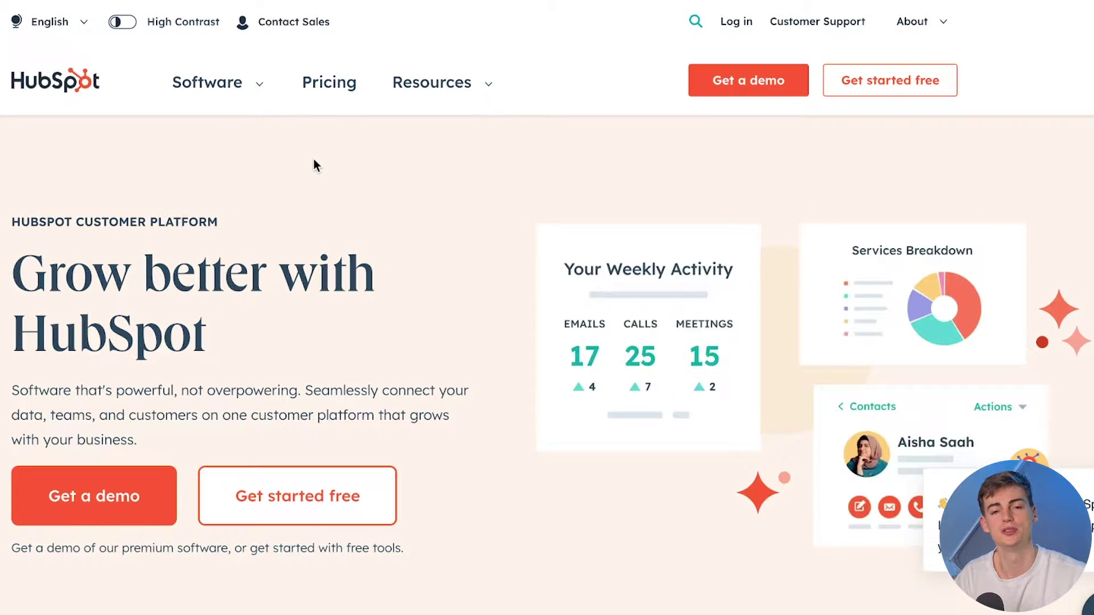
Scroll the HubSpot homepage and open Software to view the Marketing, Sales and Service Hub cards
scroll(461, 275, down, 10)
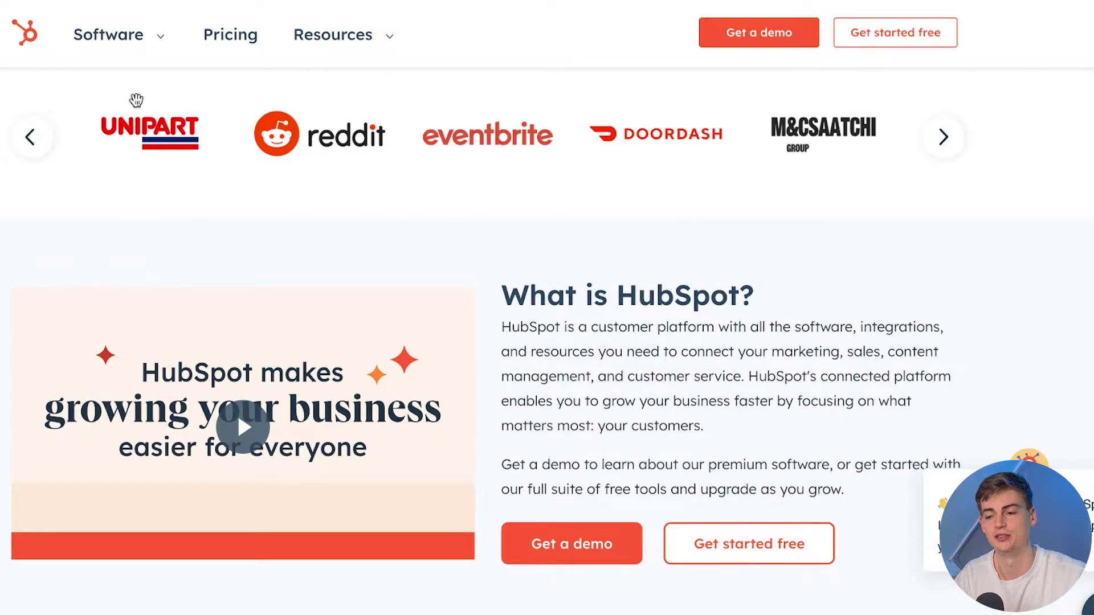
click(142, 40)
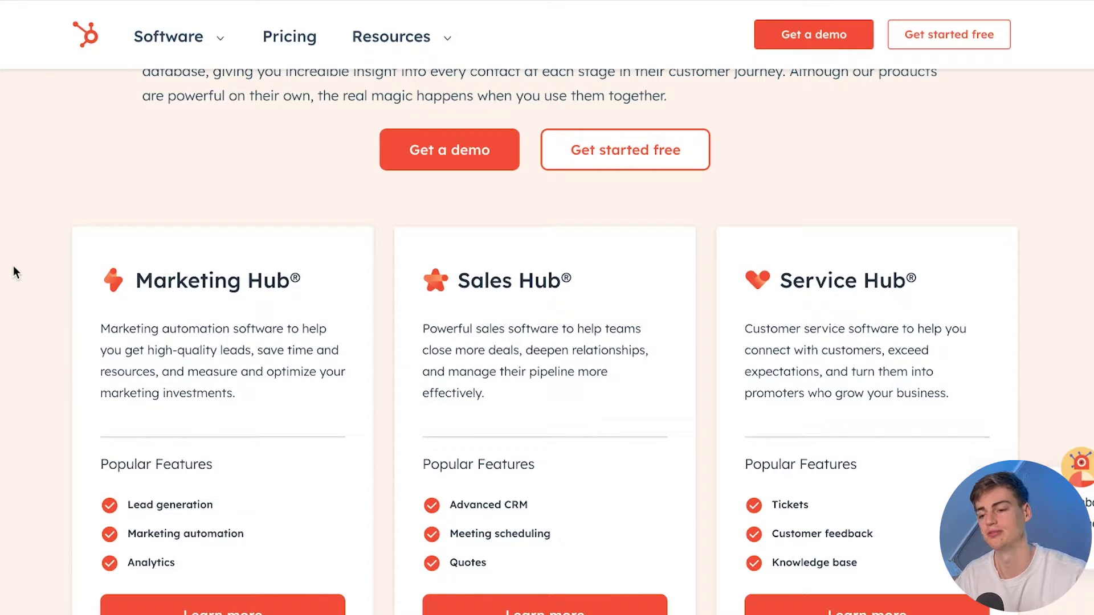
Scroll through the Popular Features listed on each hub card
scroll(6, 271, down, 5)
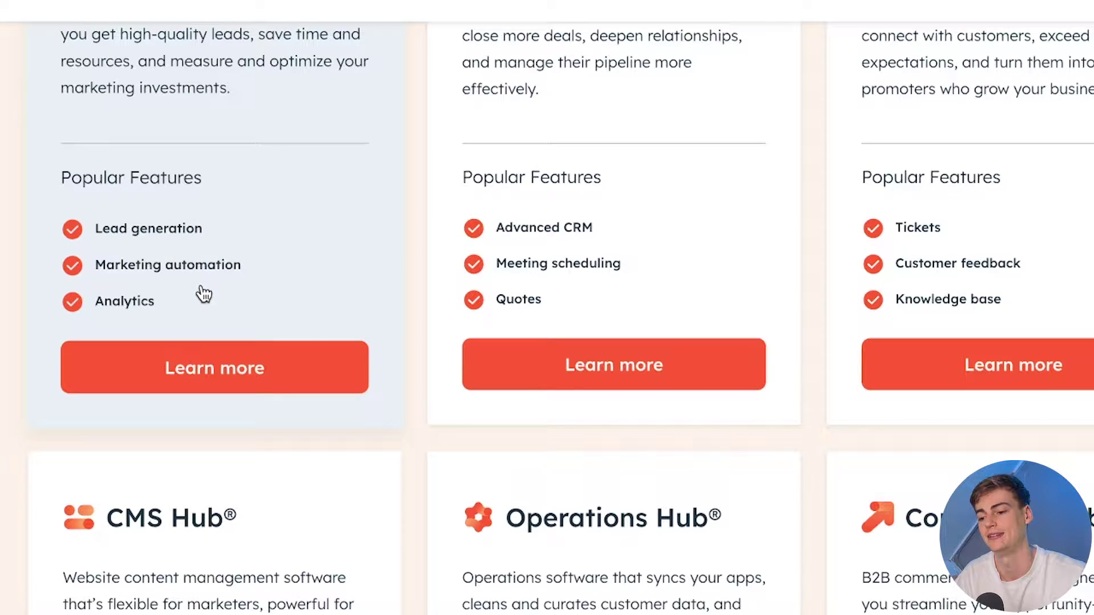
scroll(358, 281, up, 6)
scroll(630, 296, down, 2)
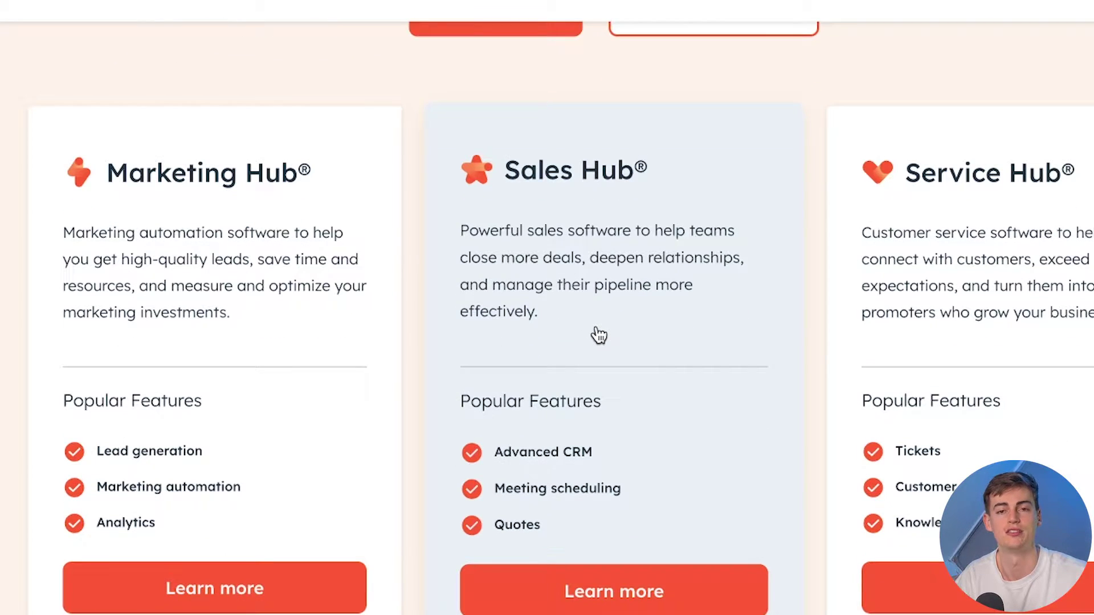
scroll(605, 339, down, 1)
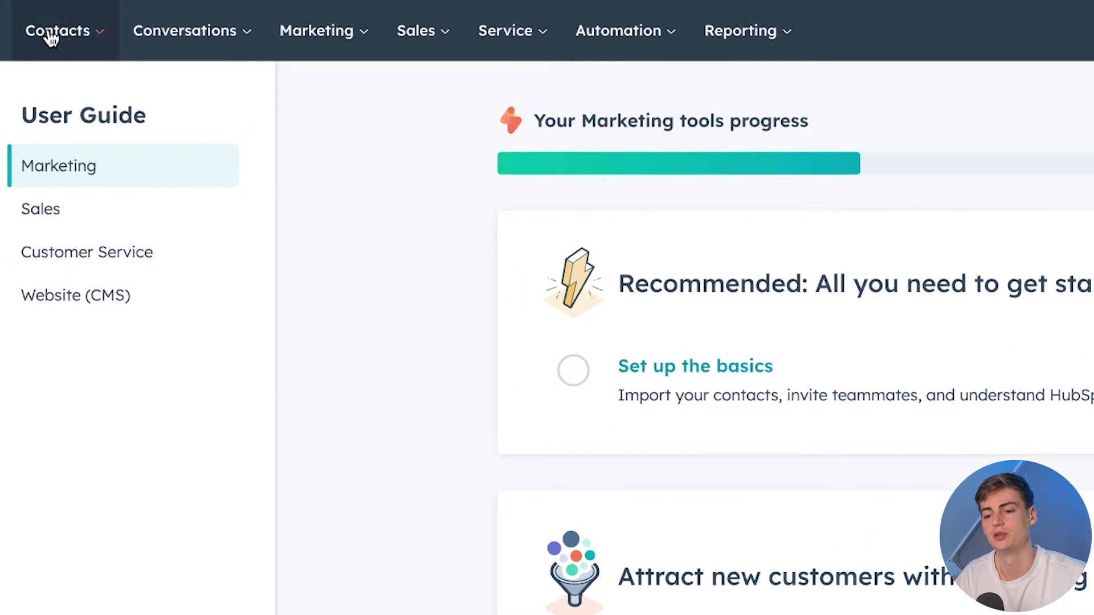
Open HubSpot's Contacts list and look through the new-contact form's fields
mouse_move(52, 39)
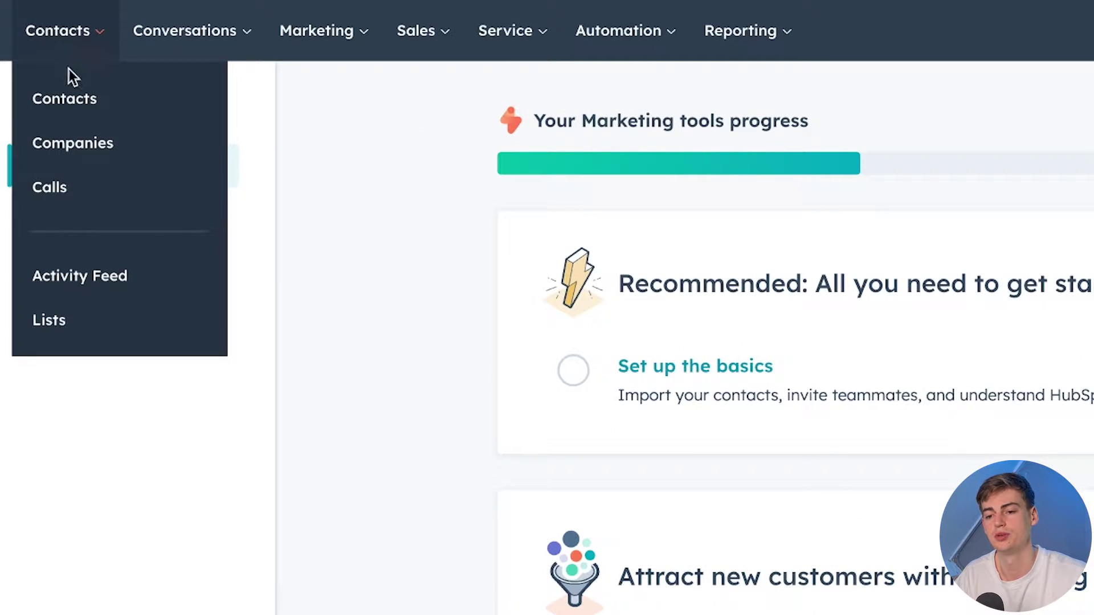
click(75, 98)
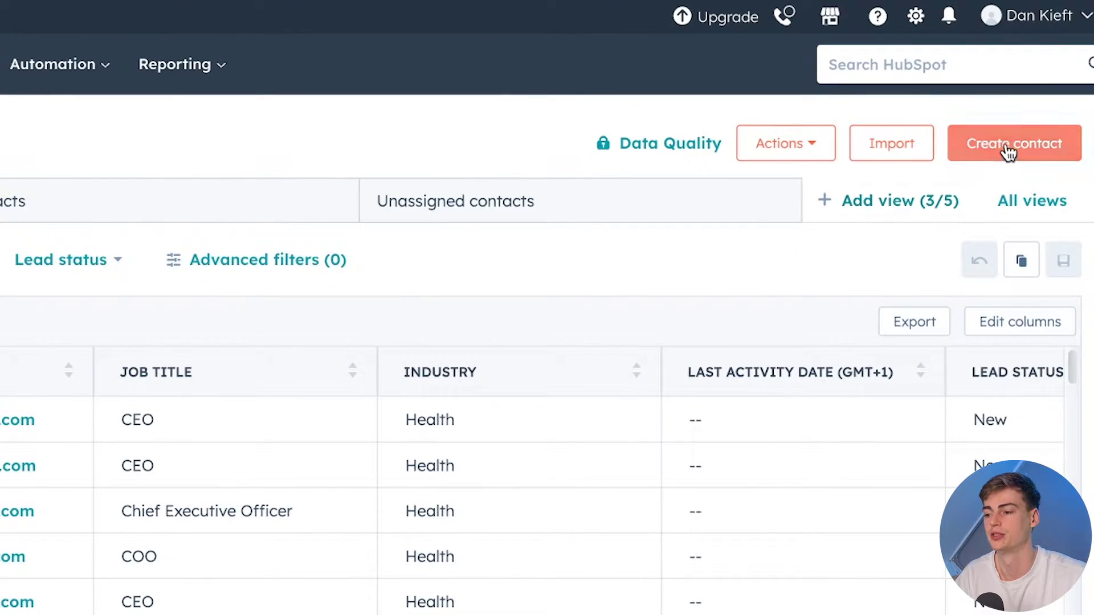
click(1008, 149)
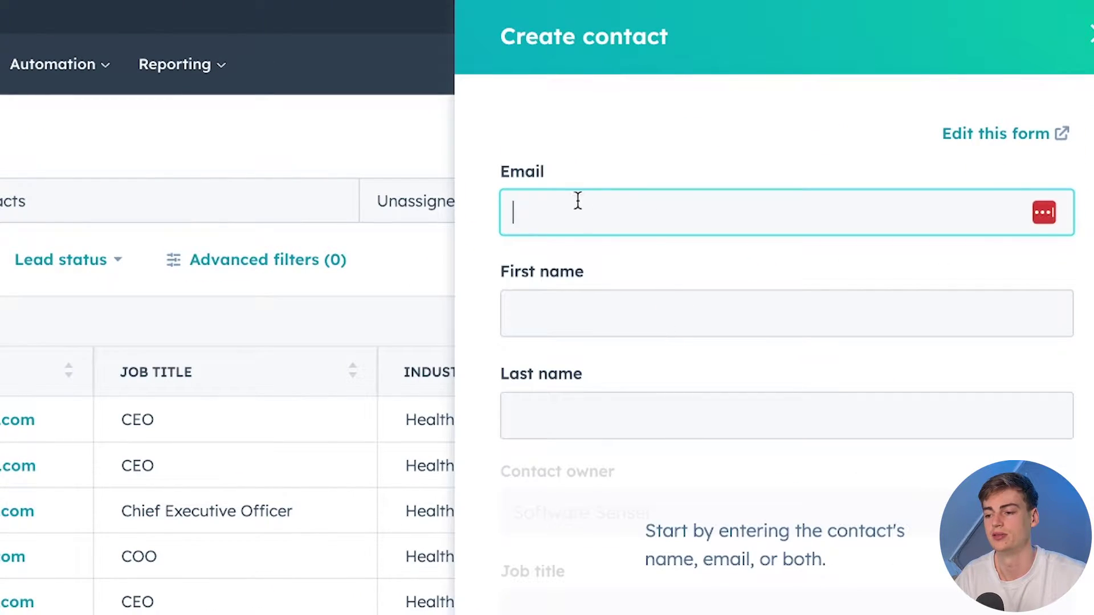
scroll(576, 202, down, 1)
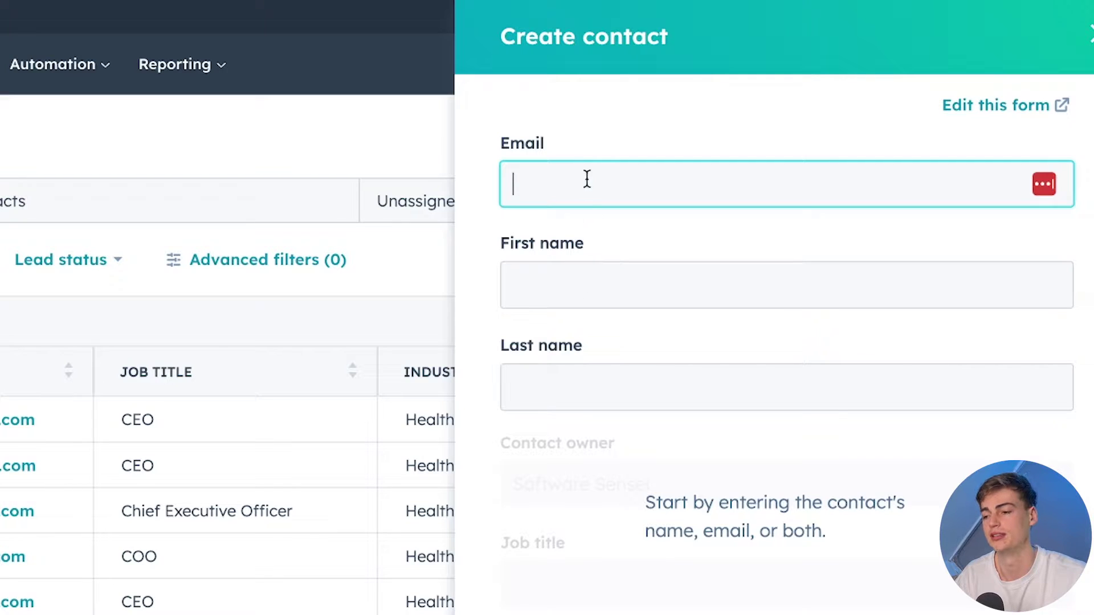
scroll(603, 357, down, 4)
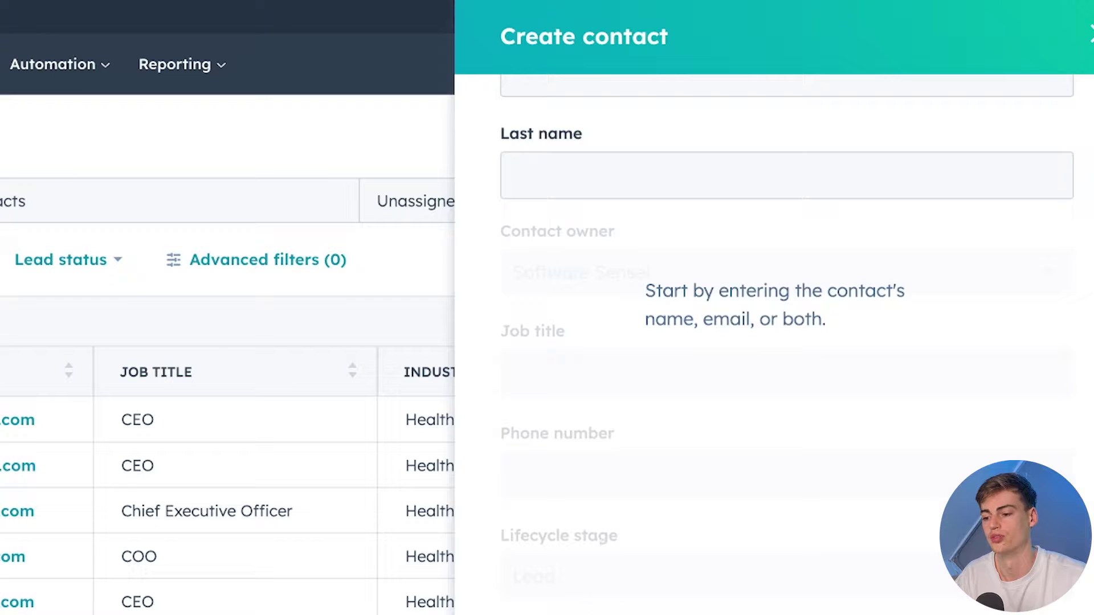
Check the Advanced filters panel and the Import page, then return to Contacts
click(245, 262)
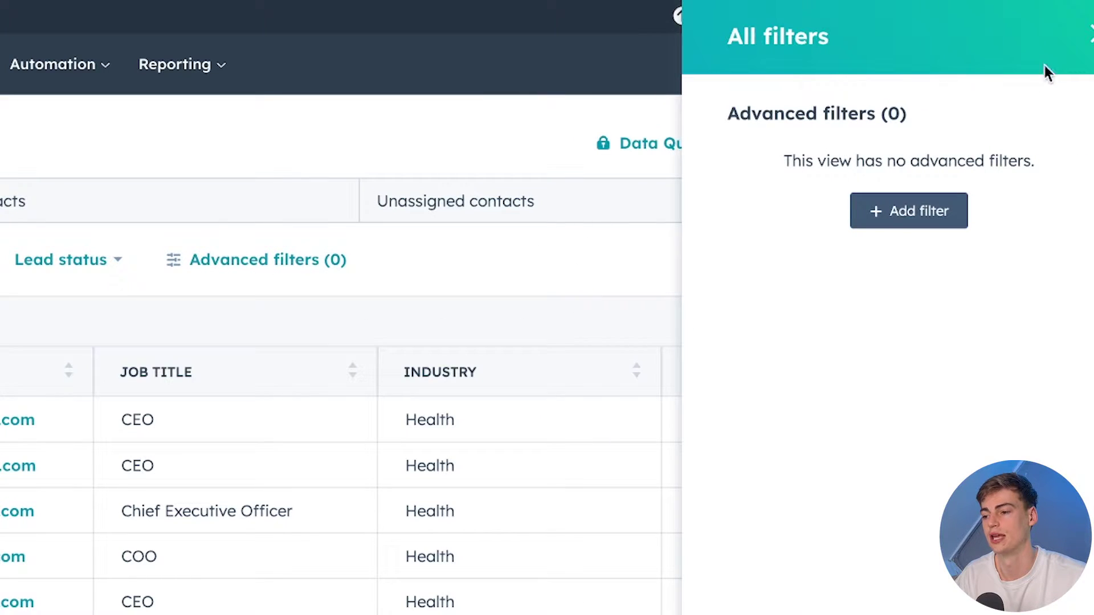
click(1087, 33)
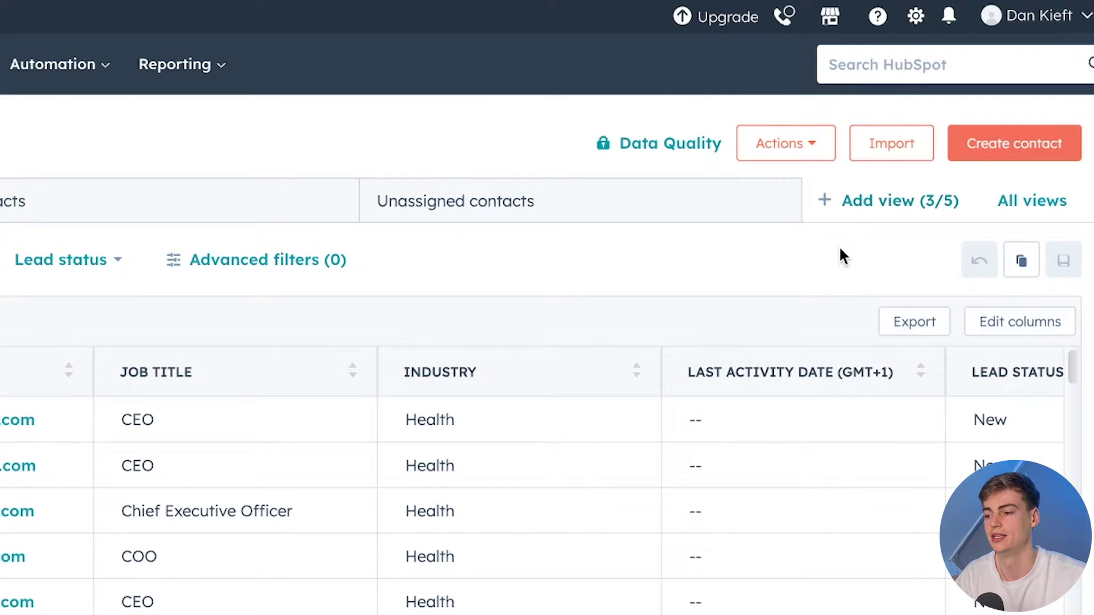
click(884, 161)
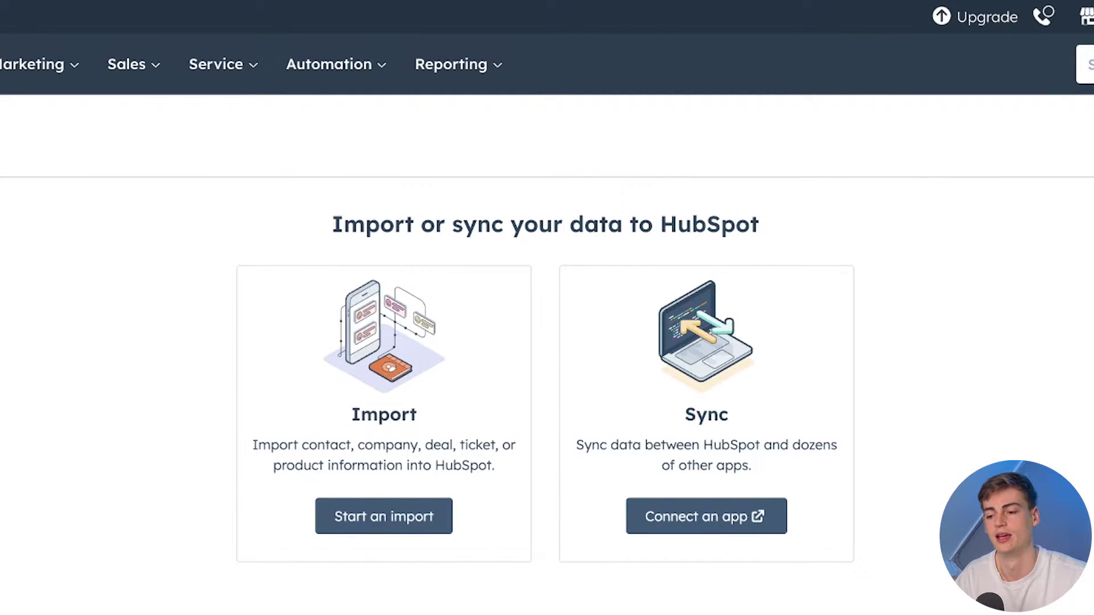
key(alt+Left)
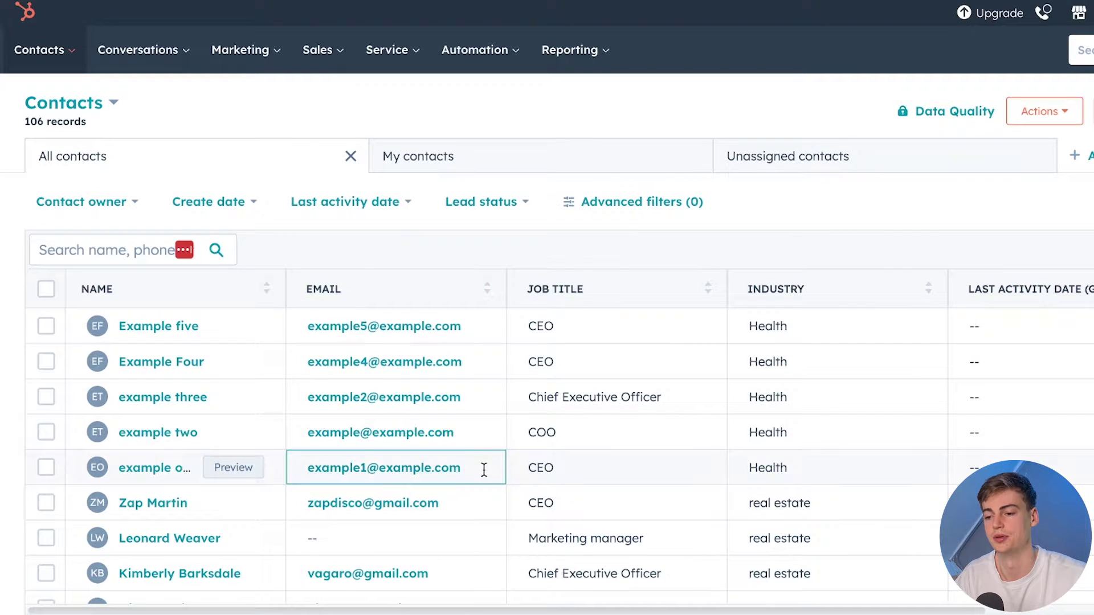
Check HubSpot's contact-table column options, then view Pipedrive's Leads Inbox and return to Deals
click(993, 282)
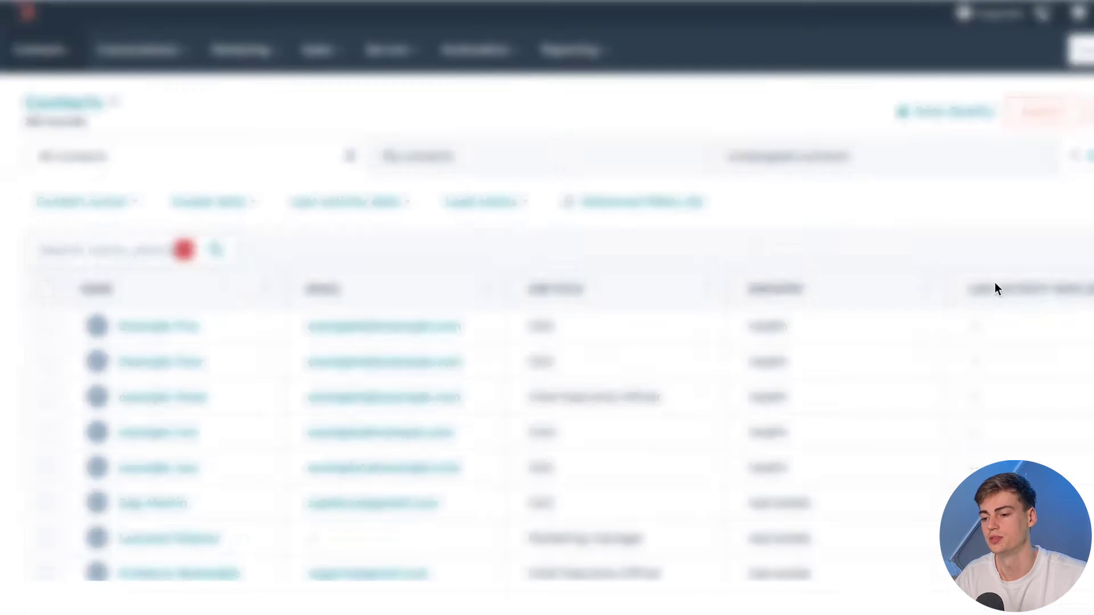
scroll(662, 302, down, 1)
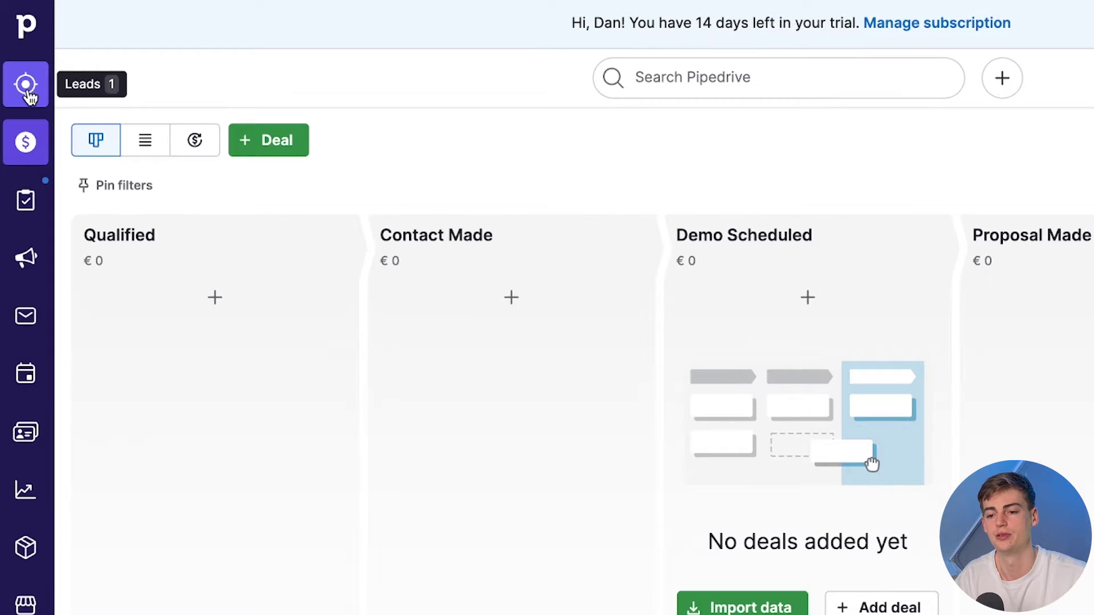
click(28, 94)
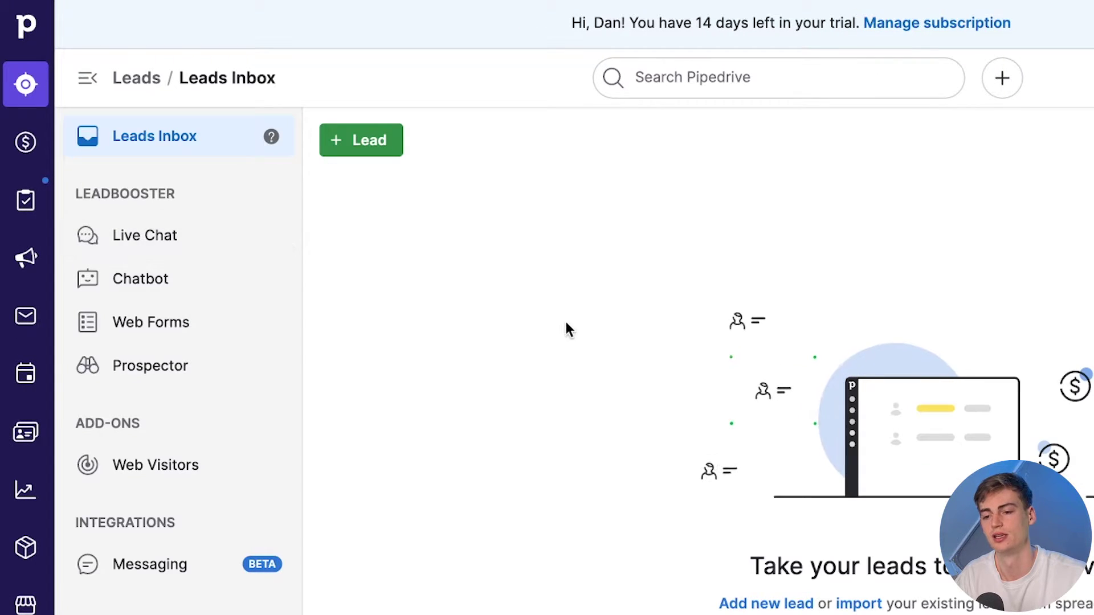
click(25, 151)
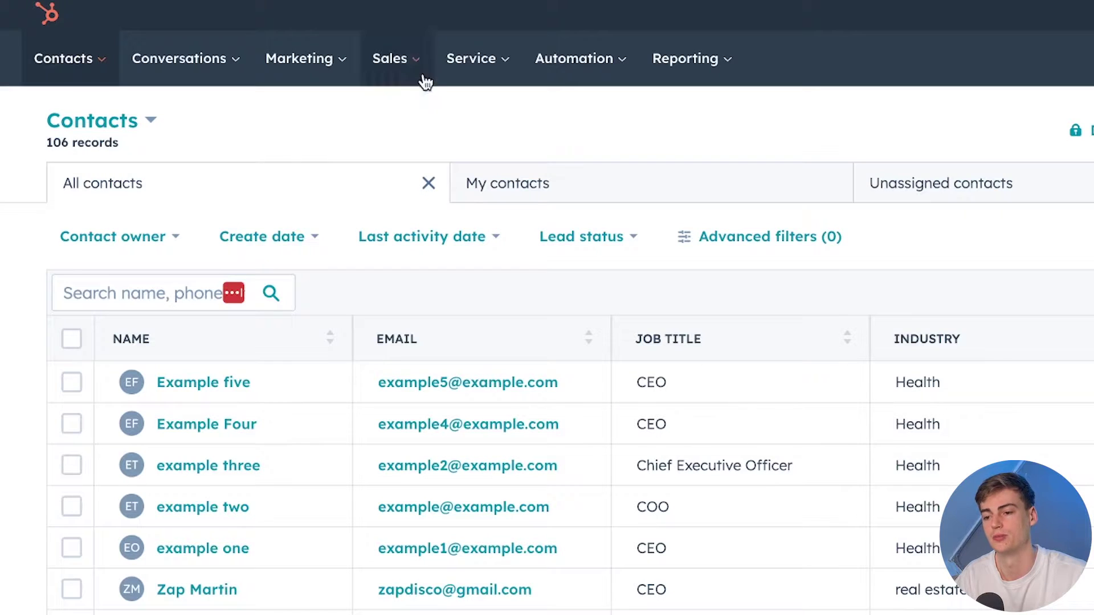
Open HubSpot's Deals pipeline board from the Sales menu
click(391, 72)
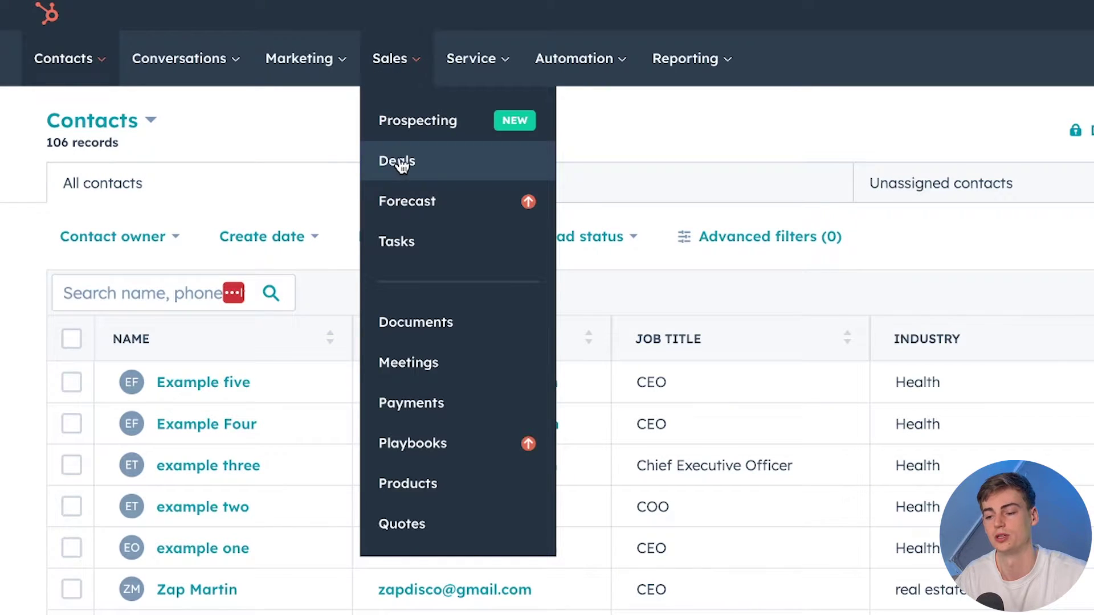
click(399, 163)
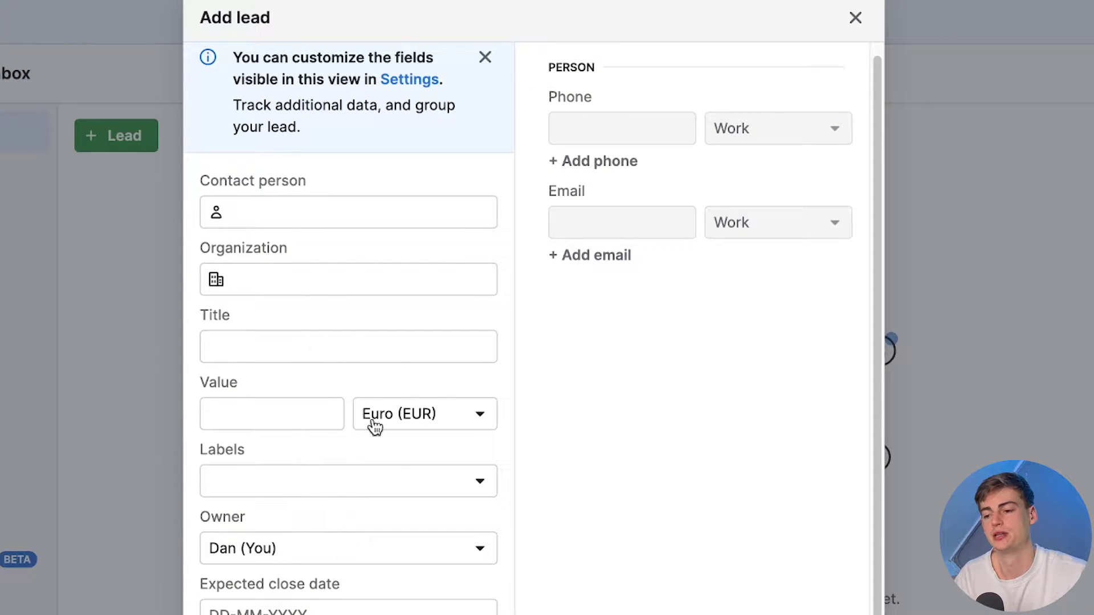
Review the Add lead form's contact person, organization and title fields, close it, and start a new Person
click(301, 208)
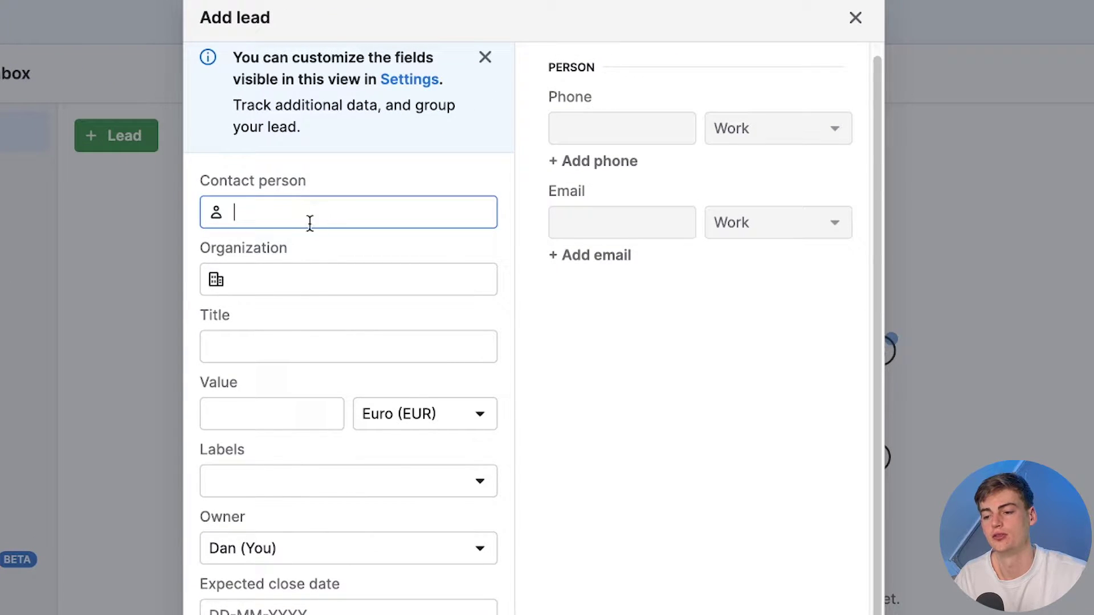
click(315, 287)
click(302, 342)
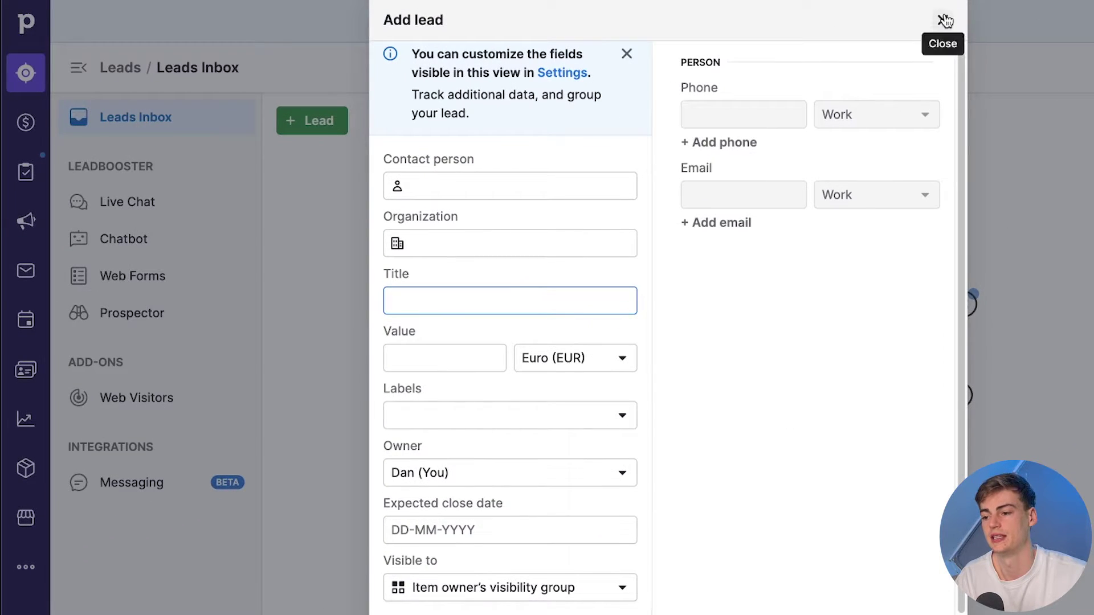
click(855, 17)
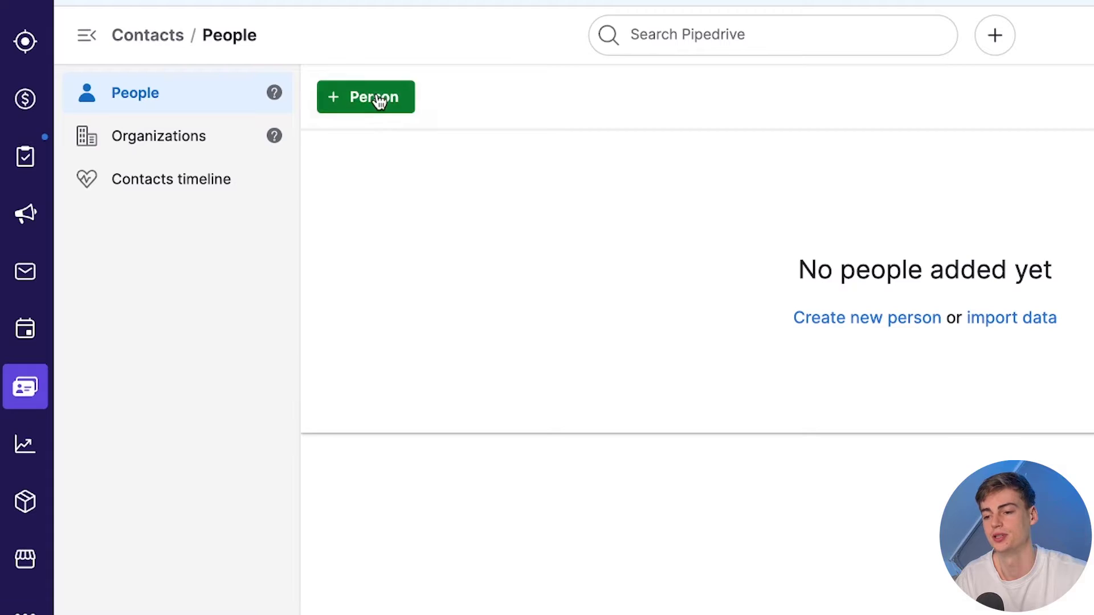
click(374, 98)
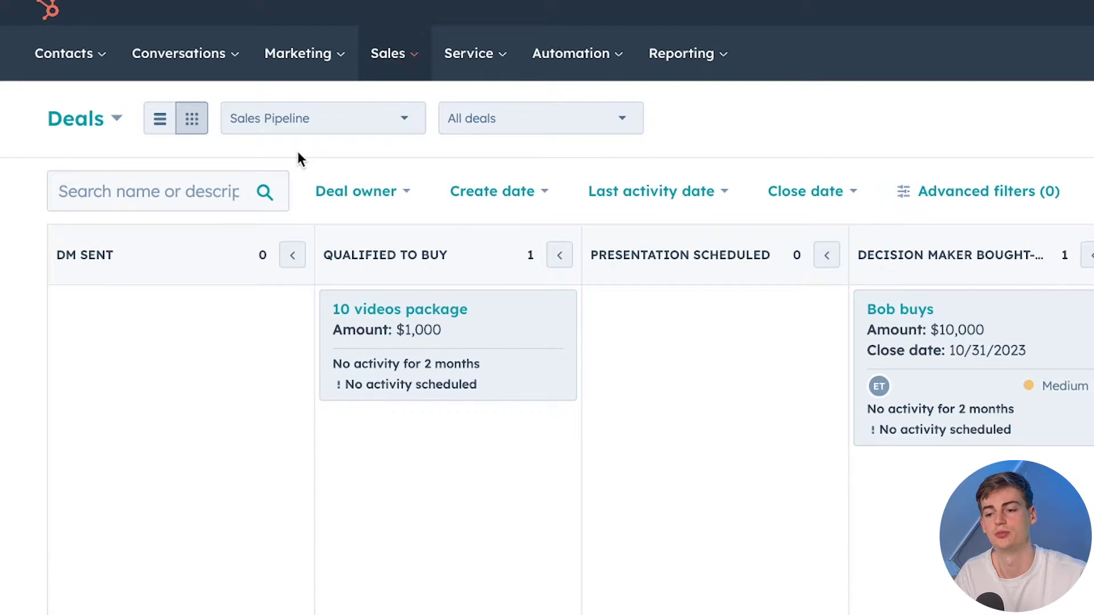
Open HubSpot's Marketing dropdown to see its marketing tools
click(317, 55)
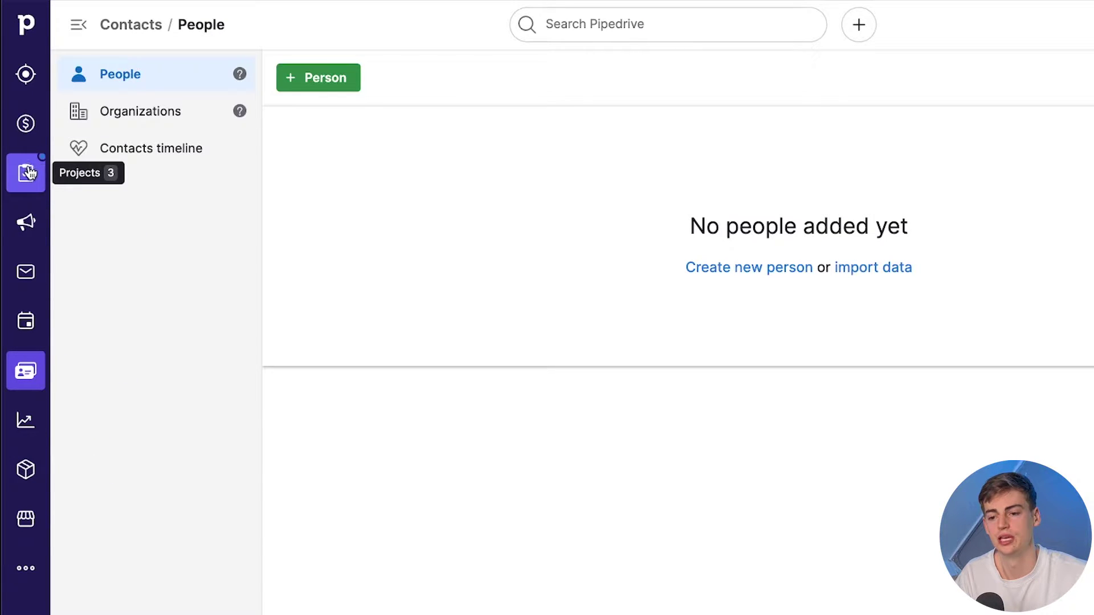
click(25, 234)
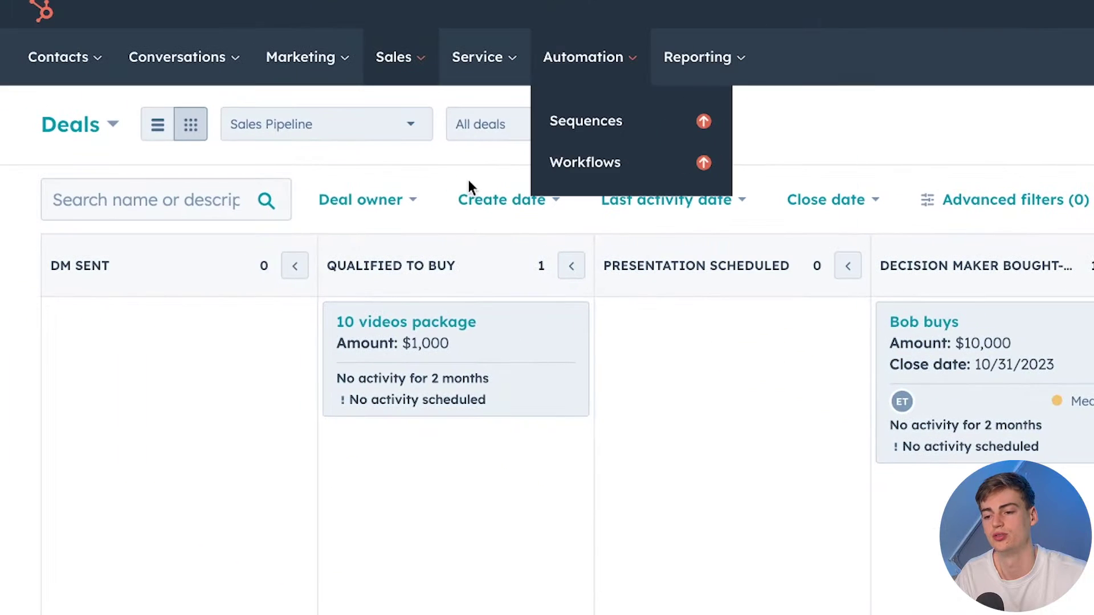
Compare HubSpot's Service feature list with its Marketing features such as Email, Social and SEO
click(466, 62)
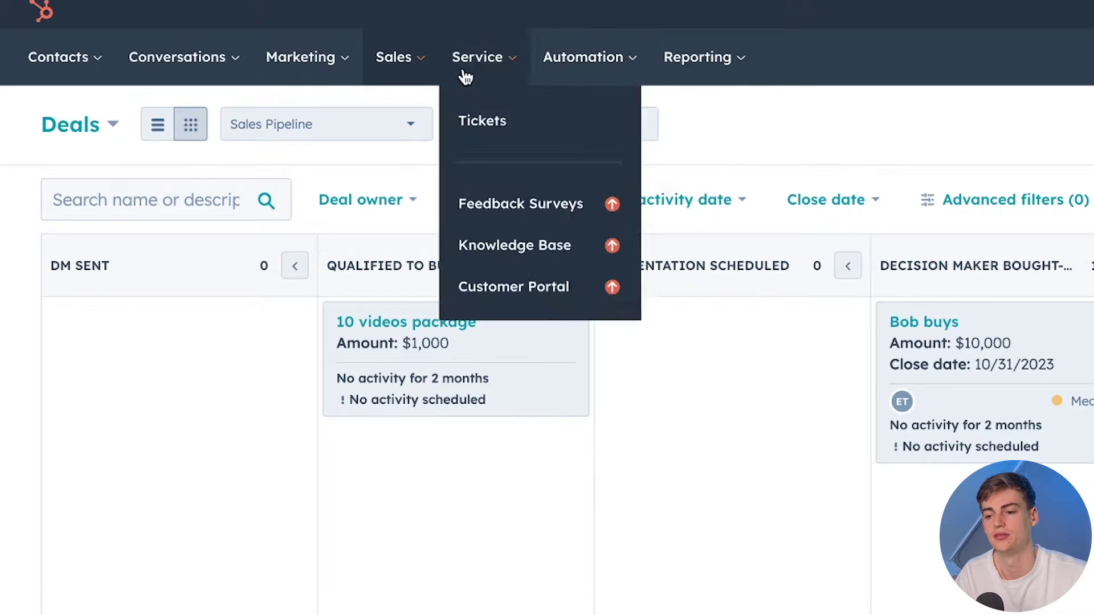
click(337, 64)
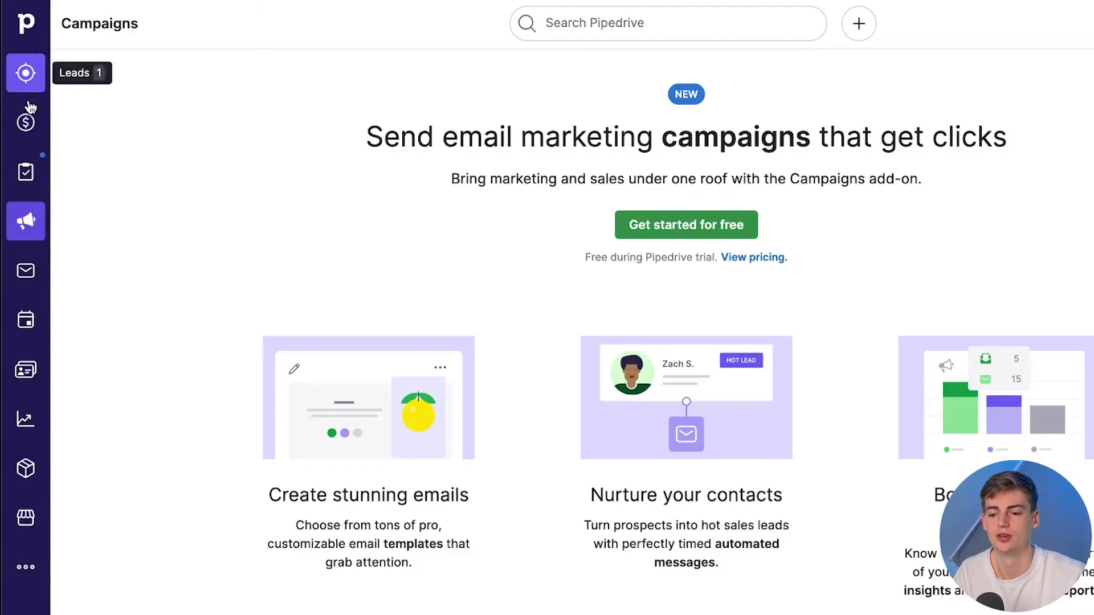
Create 'google deal' worth €1,000 in Qualified for a new contact at organization google
click(31, 137)
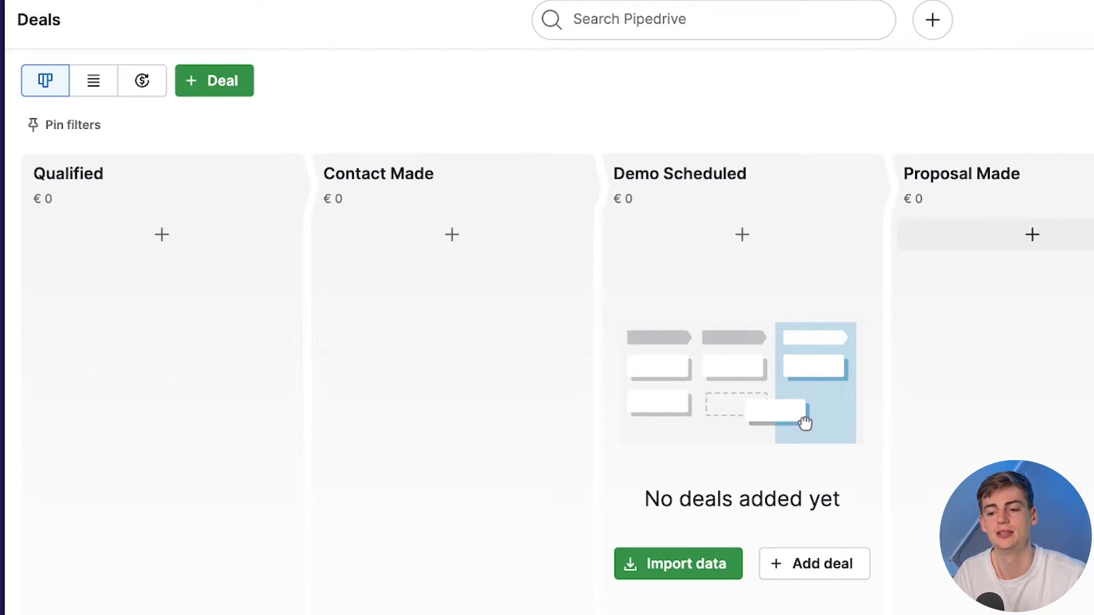
click(161, 247)
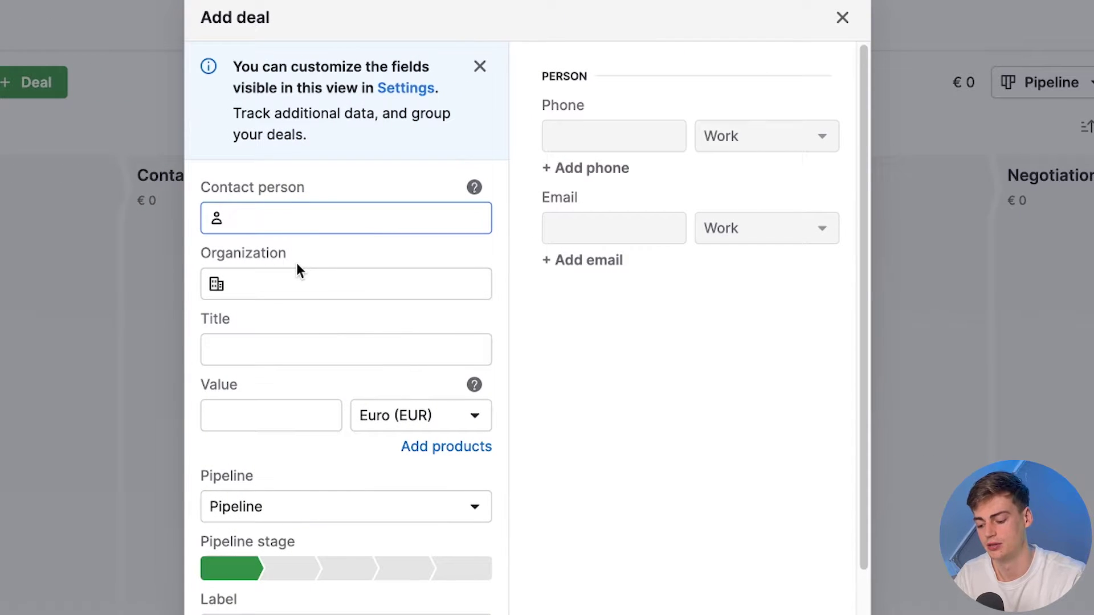
text(bob)
key(Tab)
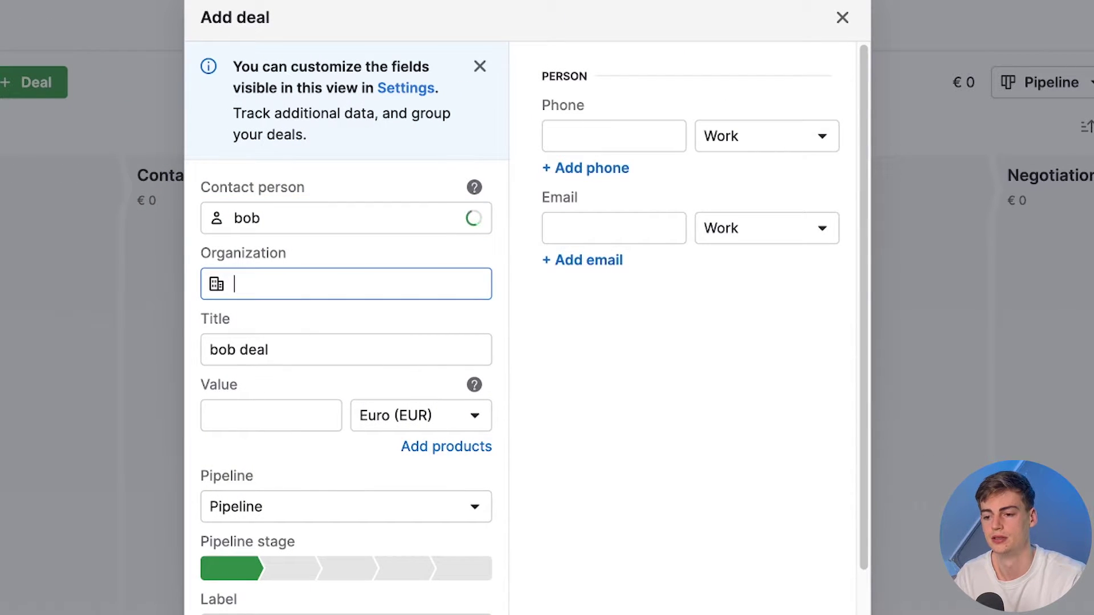
text(google)
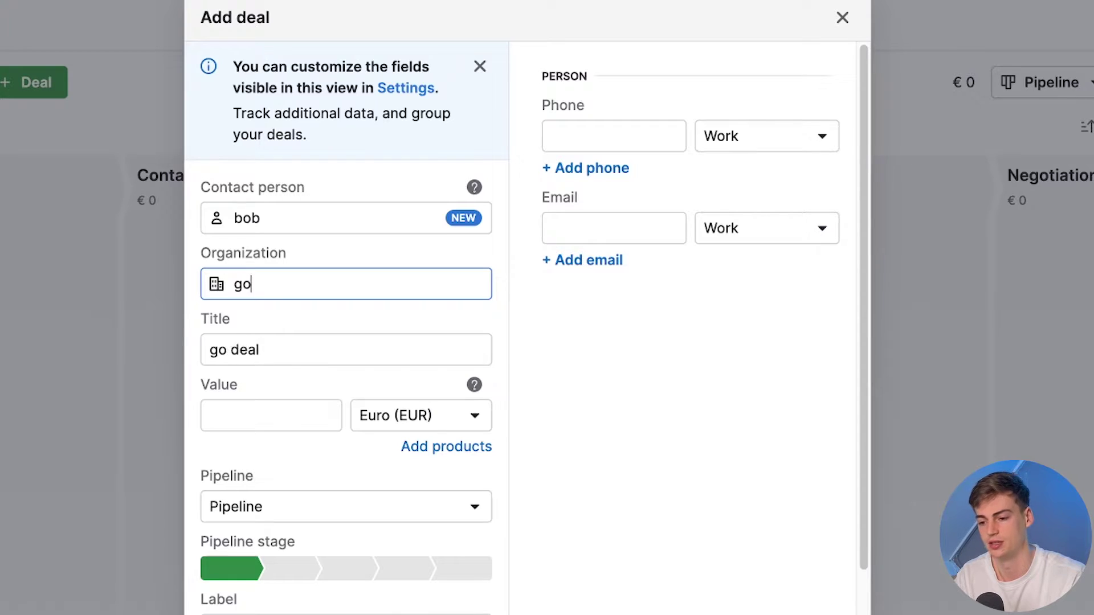
key(Tab)
key(Tab)
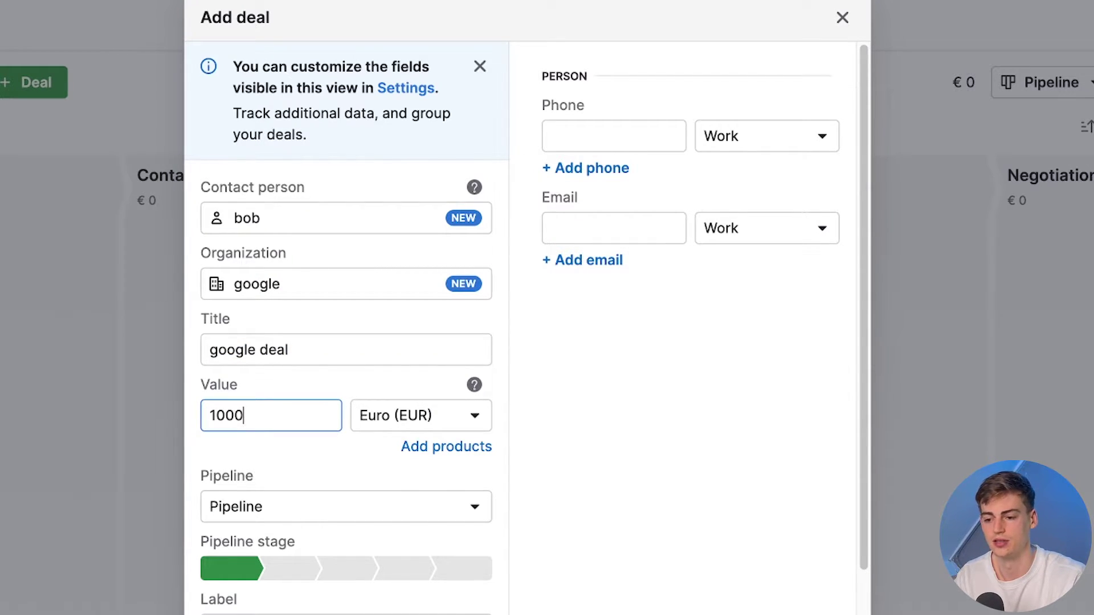
key(Tab)
click(344, 481)
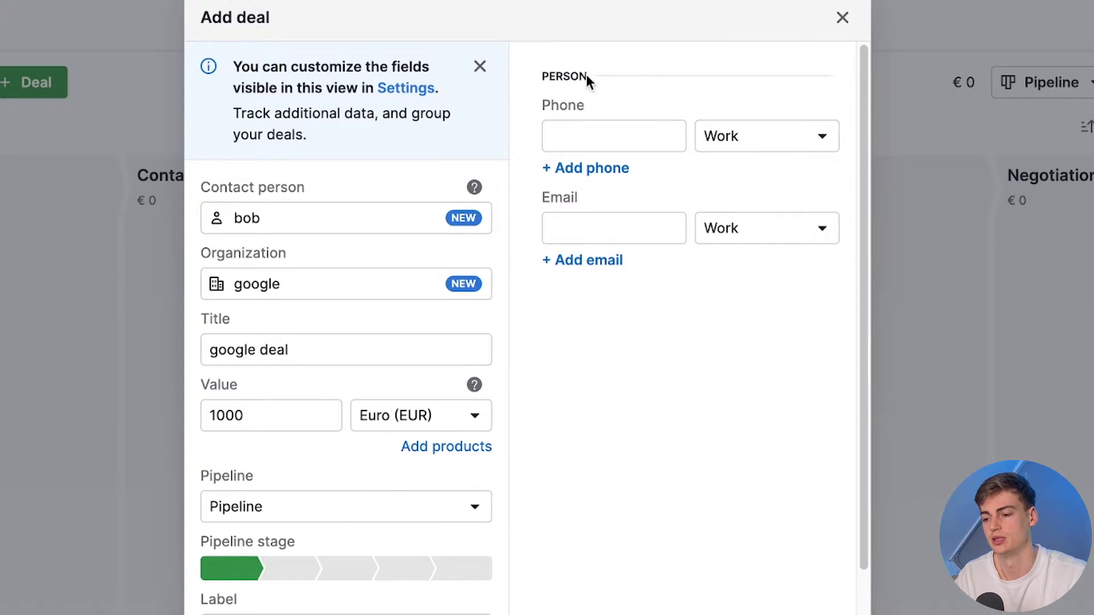
scroll(559, 369, down, 3)
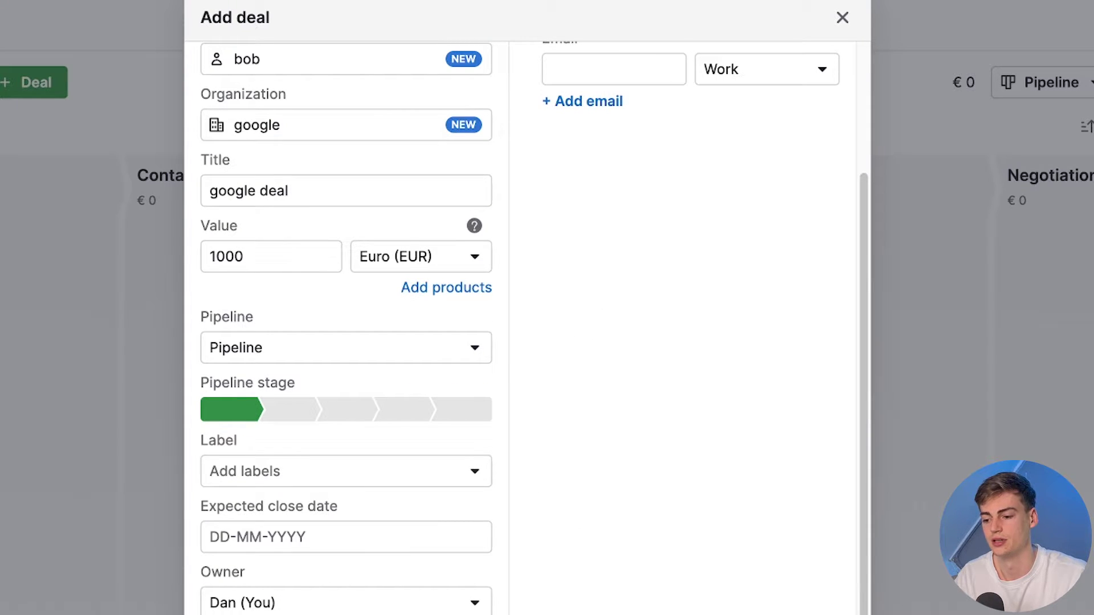
click(824, 605)
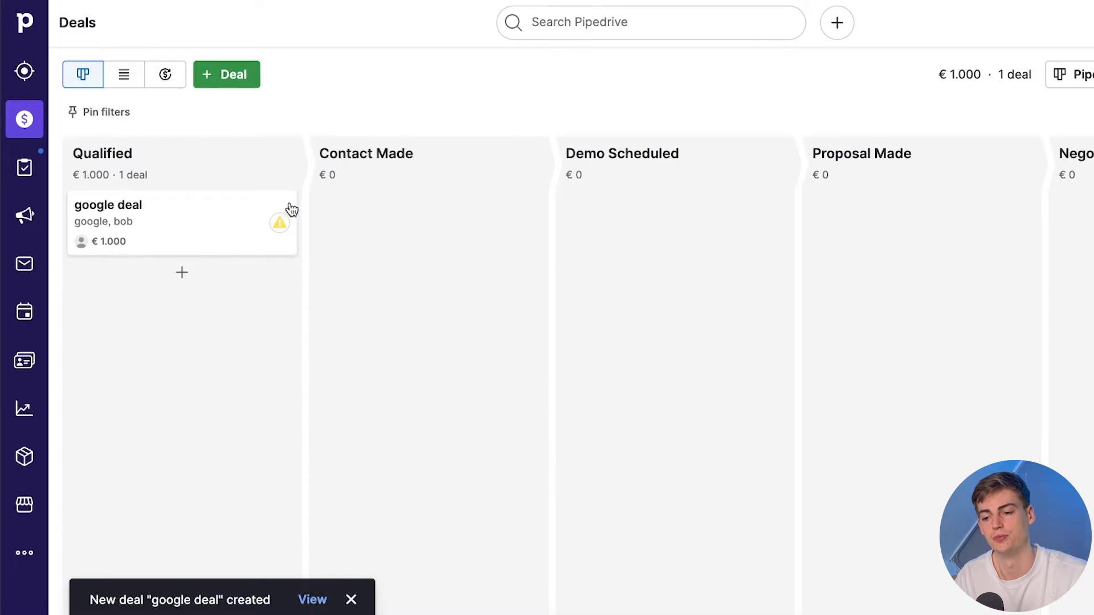
Switch Deals to list view, then open the Sample project and scroll through its Plan phases
click(122, 76)
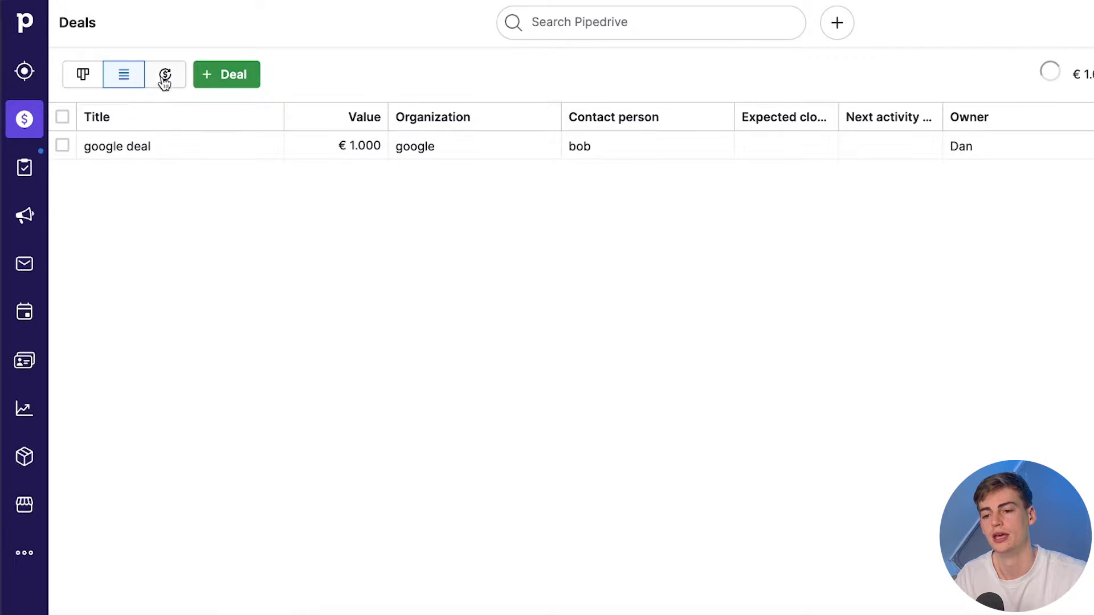
click(25, 167)
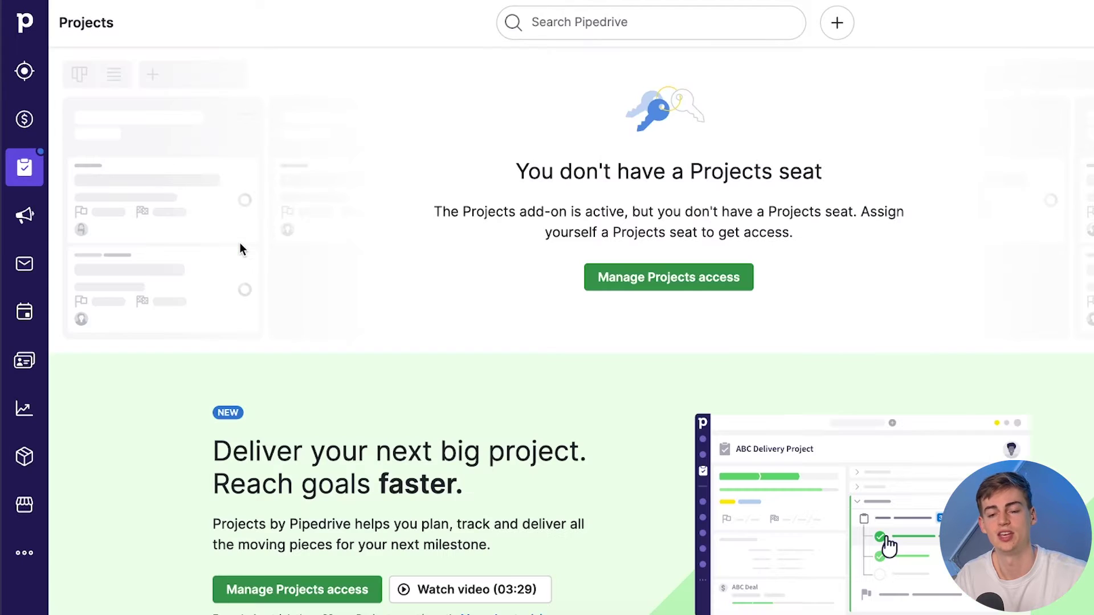
scroll(240, 242, down, 4)
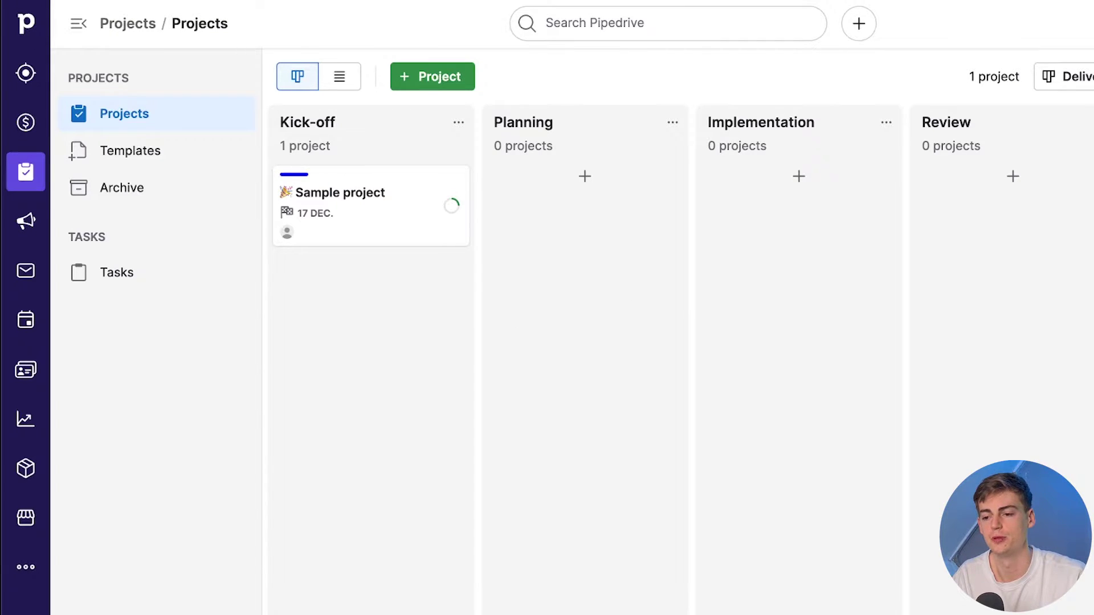
click(374, 223)
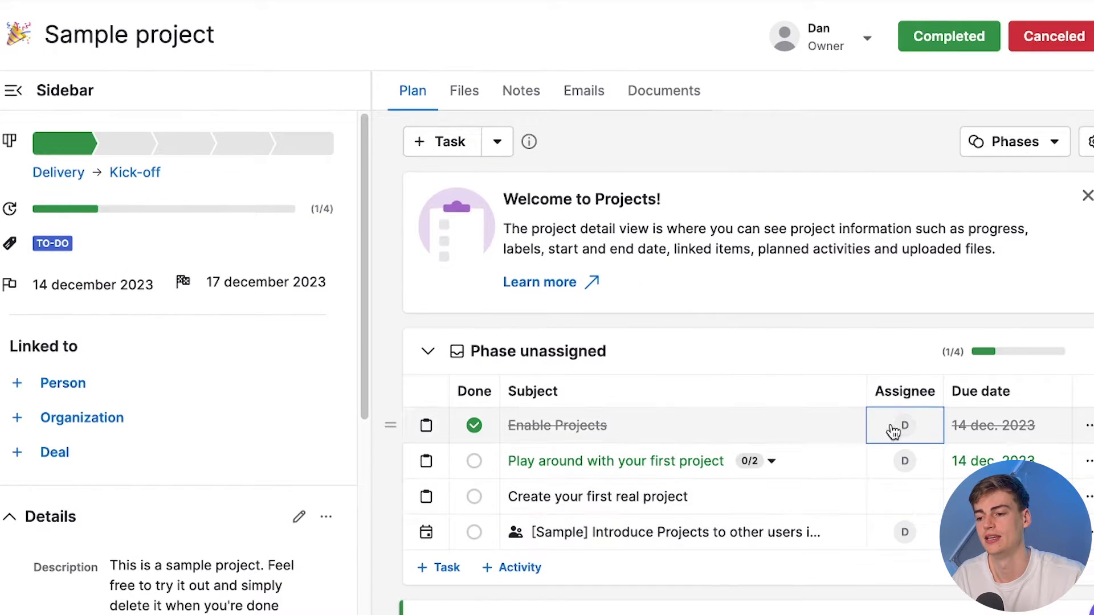
scroll(750, 429, down, 1)
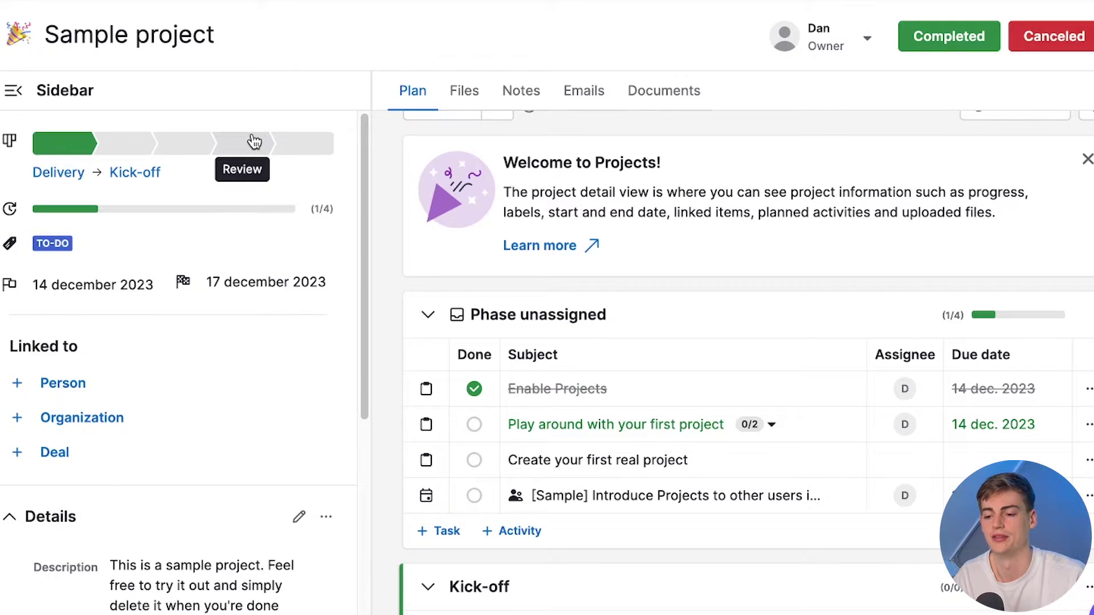
scroll(625, 293, down, 7)
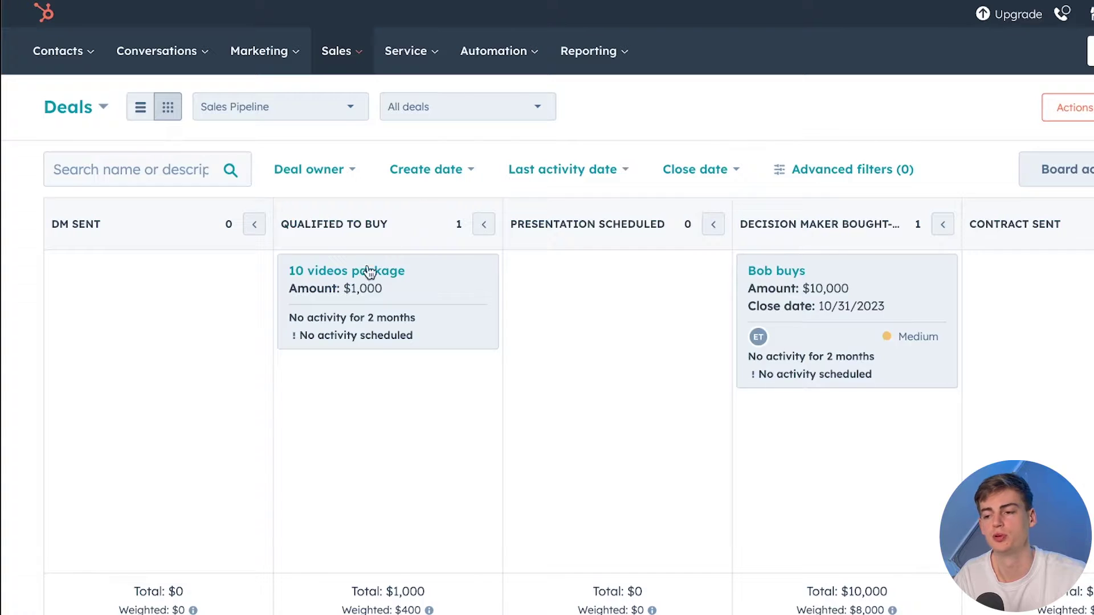
Preview the 10 videos package deal card, then go to the Sales > Tasks page
click(349, 302)
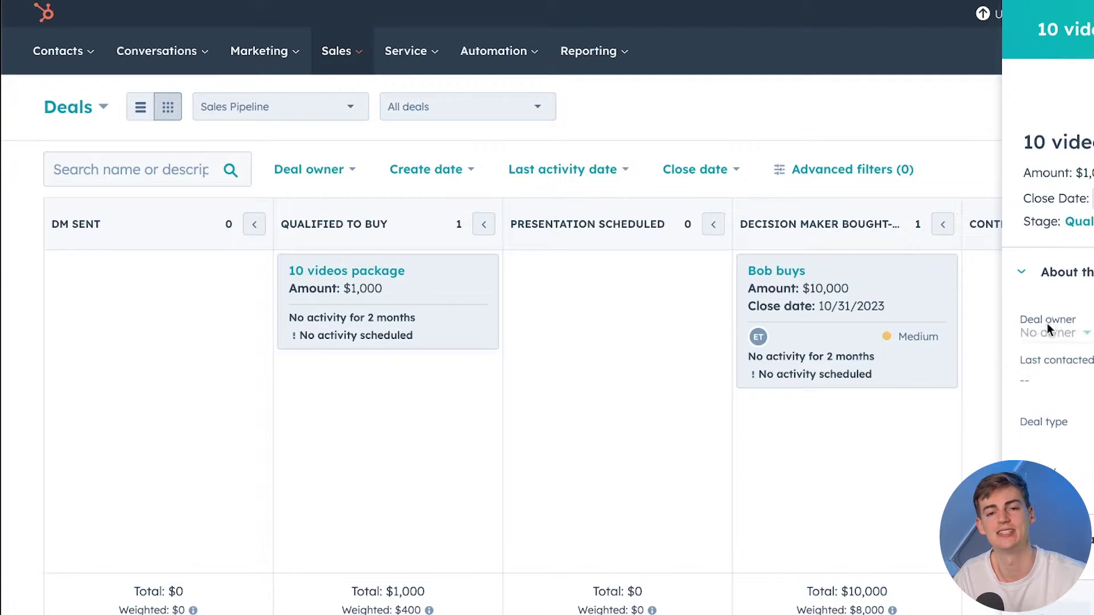
scroll(1011, 336, down, 5)
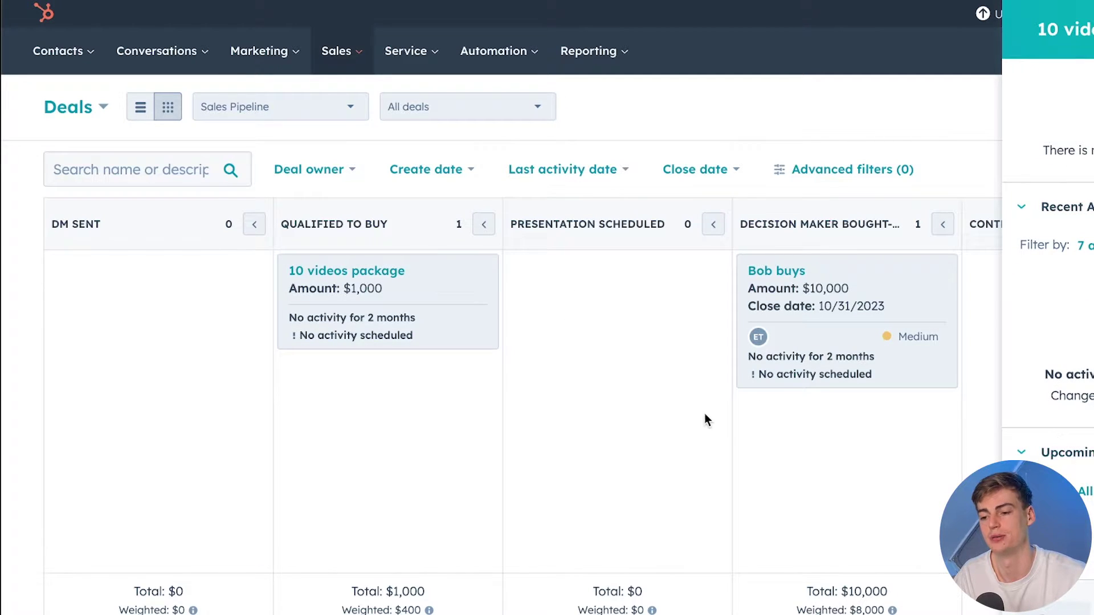
click(340, 52)
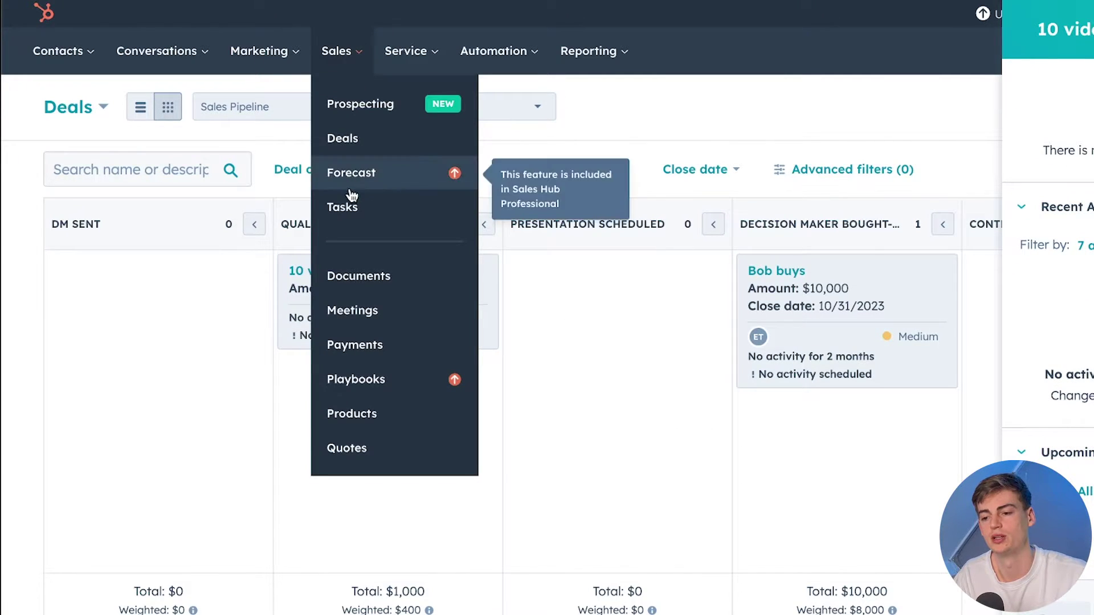
click(357, 211)
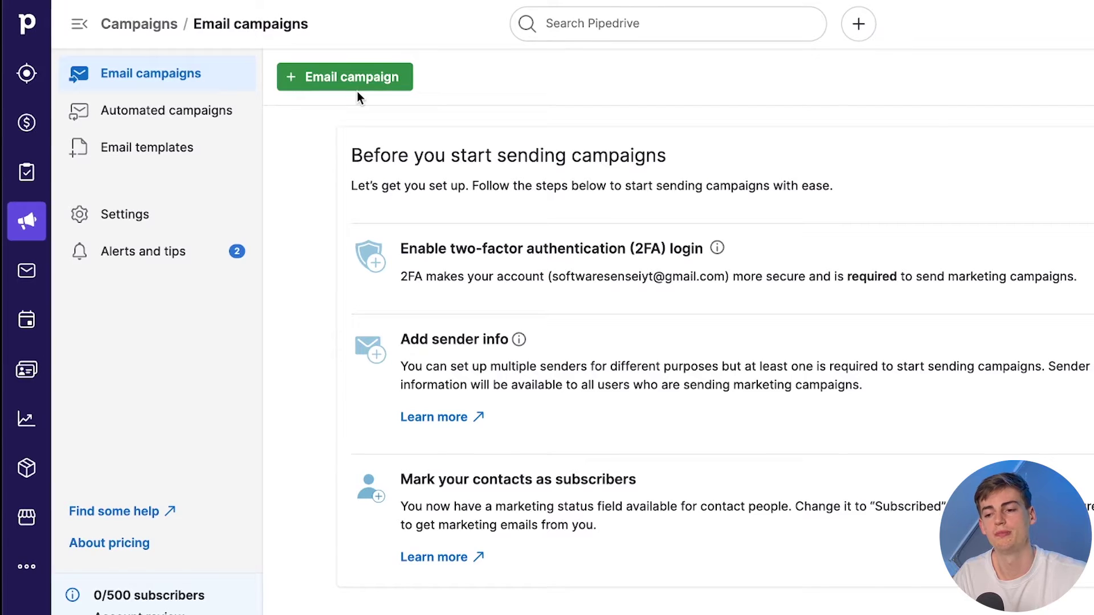
Start a new Pipedrive email campaign and browse its setup page
click(359, 88)
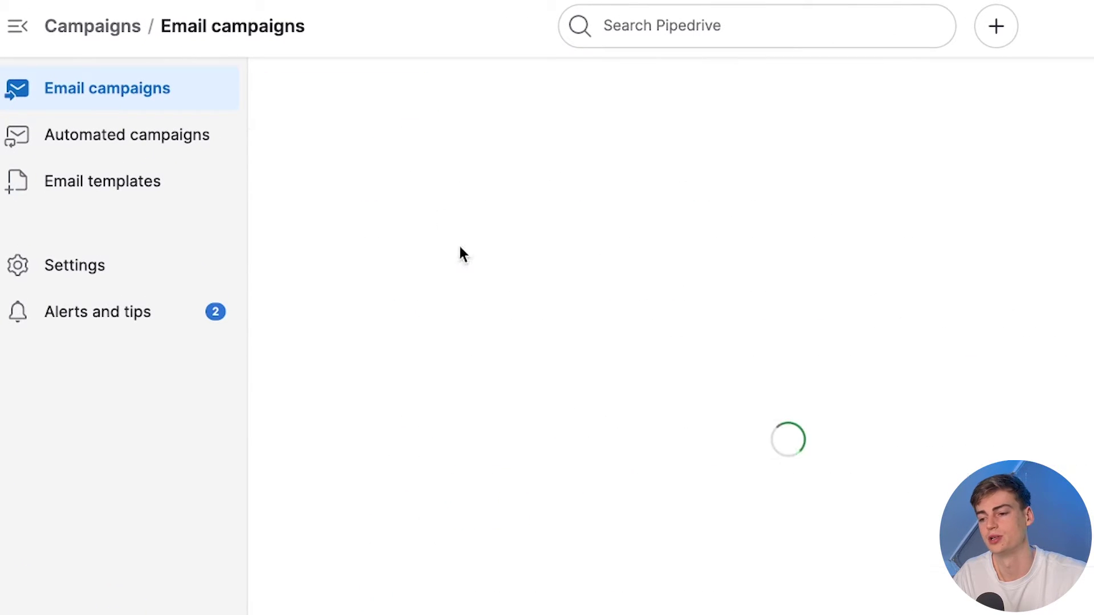
scroll(655, 291, down, 4)
scroll(506, 352, down, 6)
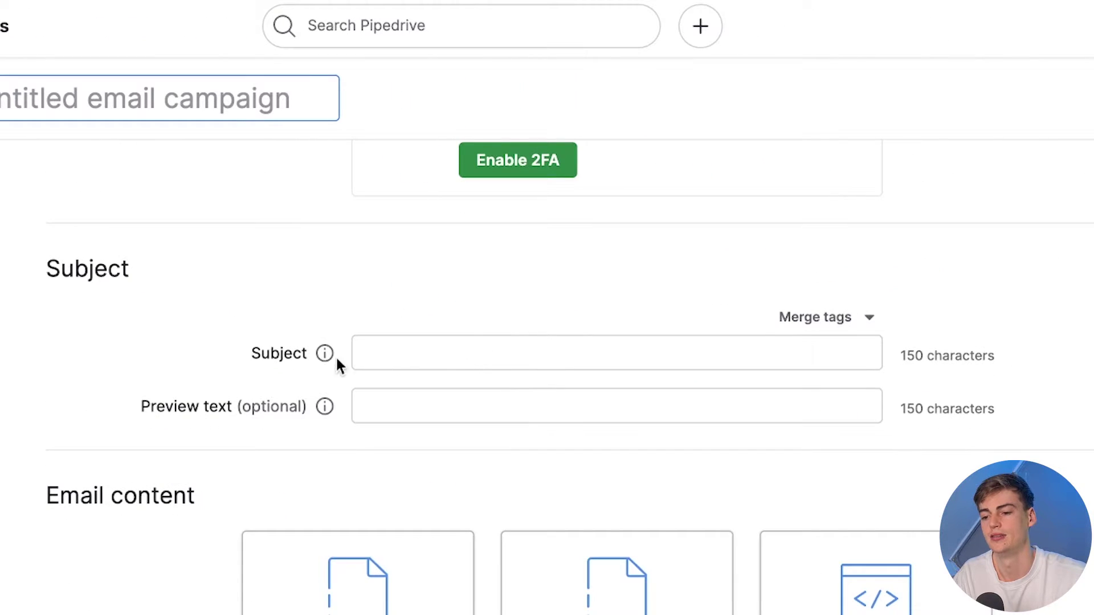
scroll(520, 346, up, 3)
scroll(419, 342, down, 5)
scroll(337, 403, up, 3)
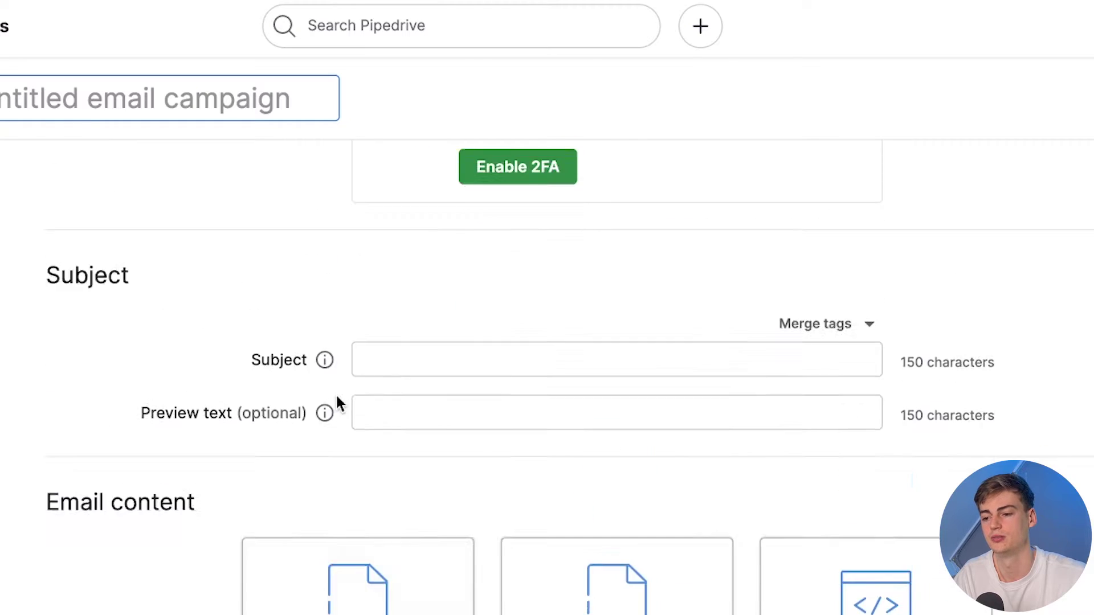
scroll(342, 411, down, 4)
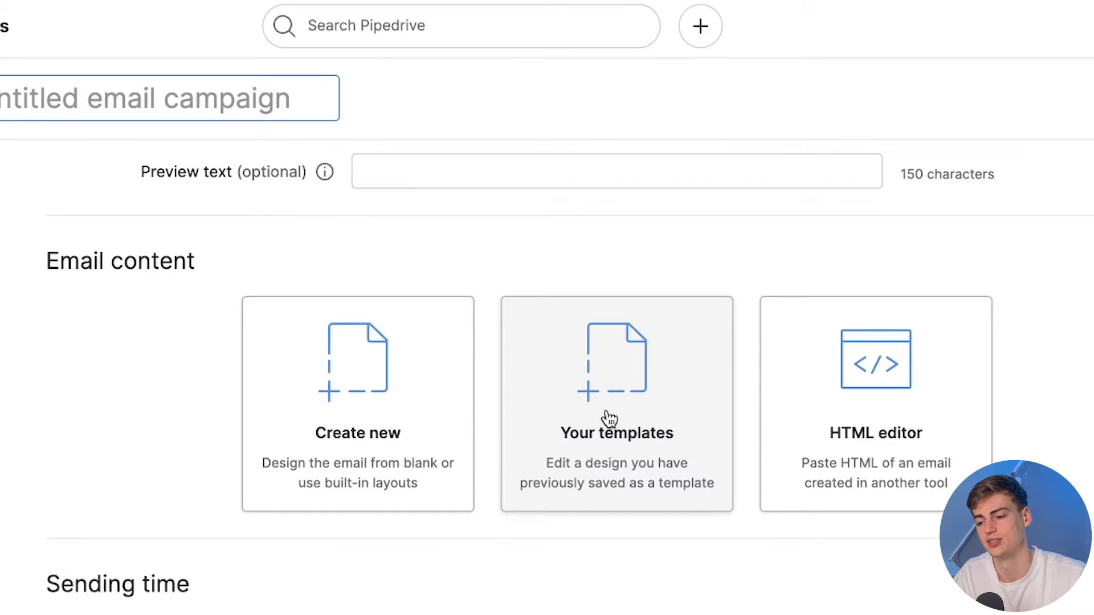
Design the email content from the Letter (simple) layout in the layout gallery
click(307, 391)
scroll(208, 362, down, 4)
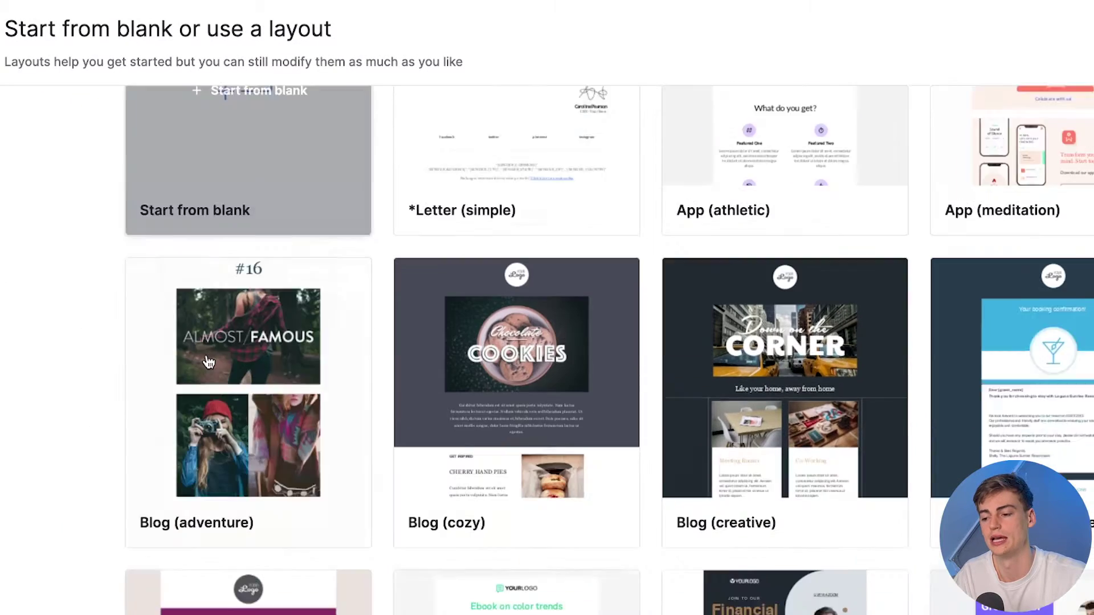
scroll(209, 362, down, 15)
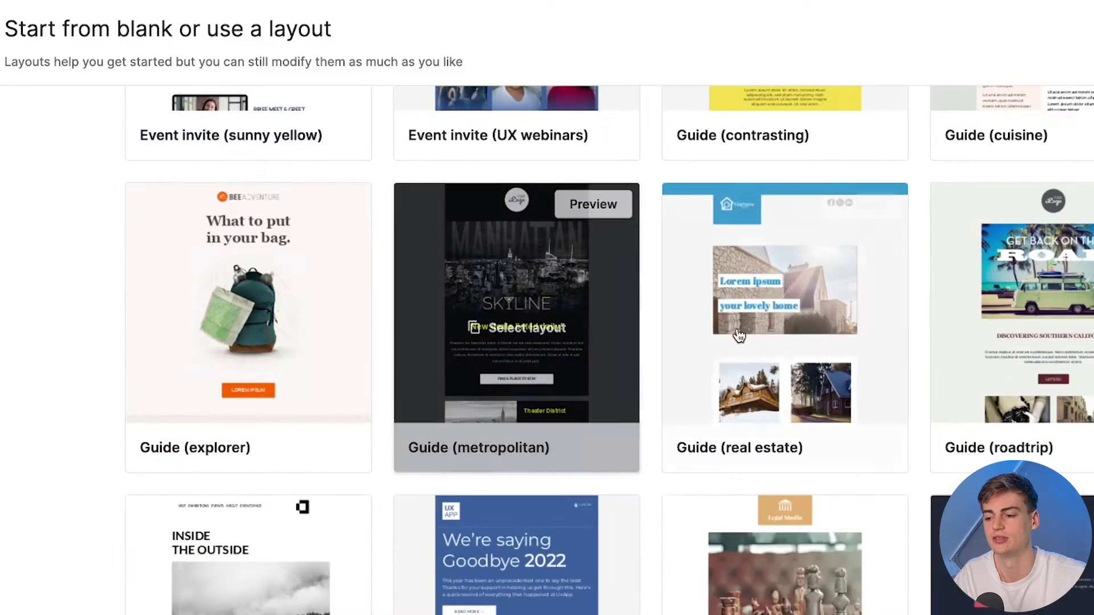
scroll(739, 336, down, 10)
scroll(13, 346, up, 12)
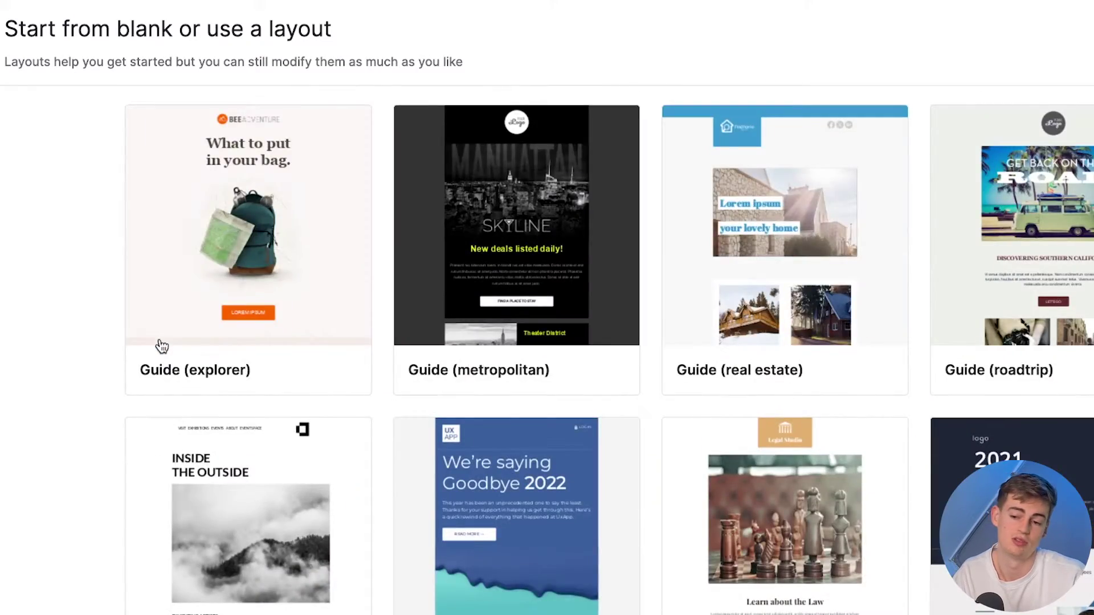
scroll(162, 347, up, 20)
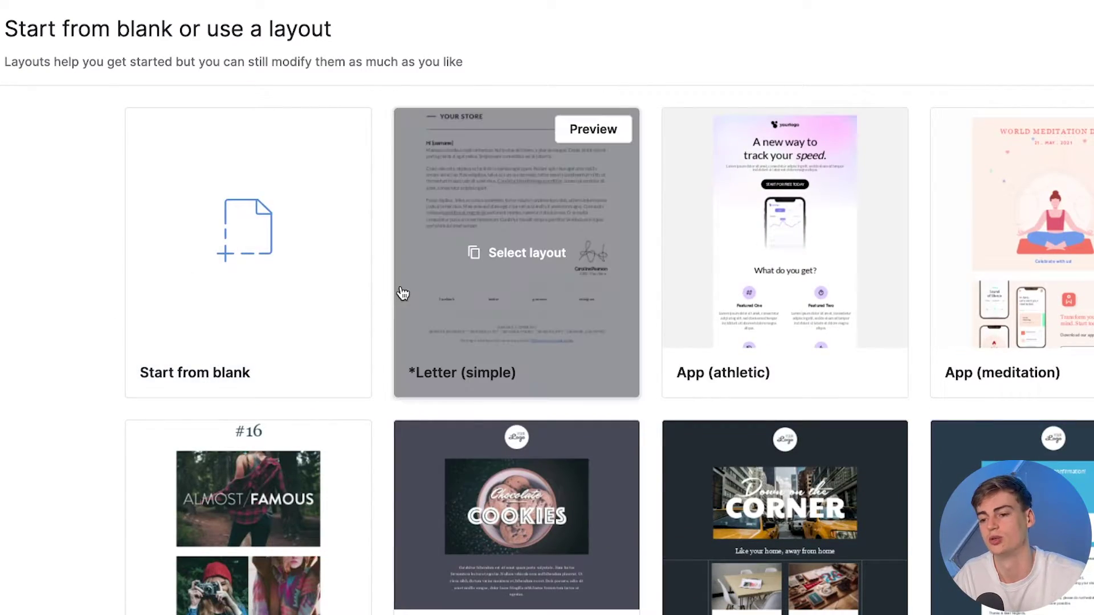
click(463, 245)
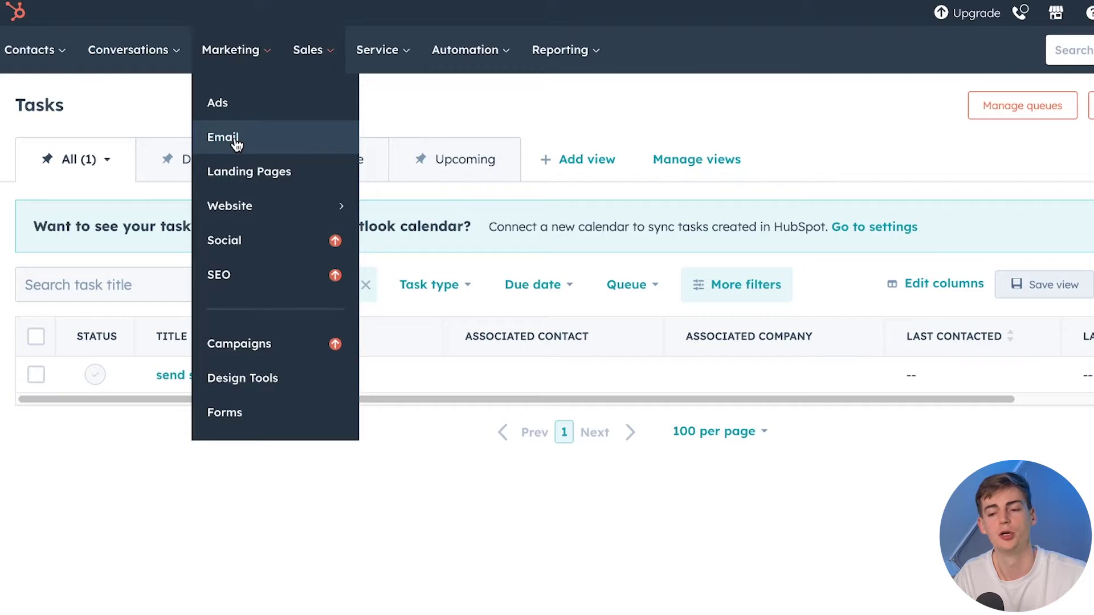
From Marketing > Email, create a regular email draft using the Welcome template
click(234, 141)
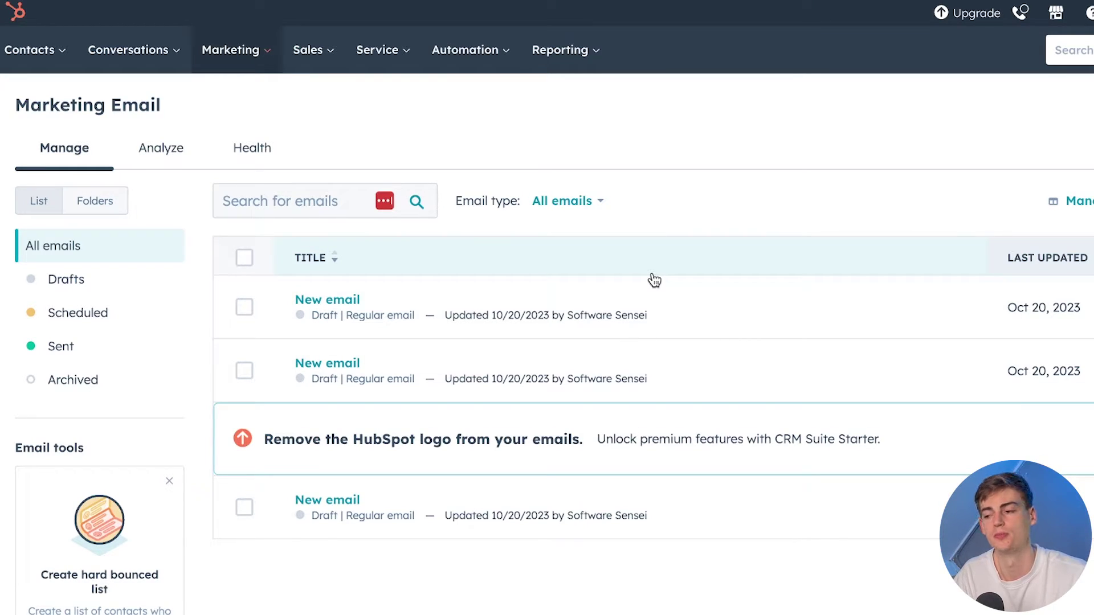
click(1019, 107)
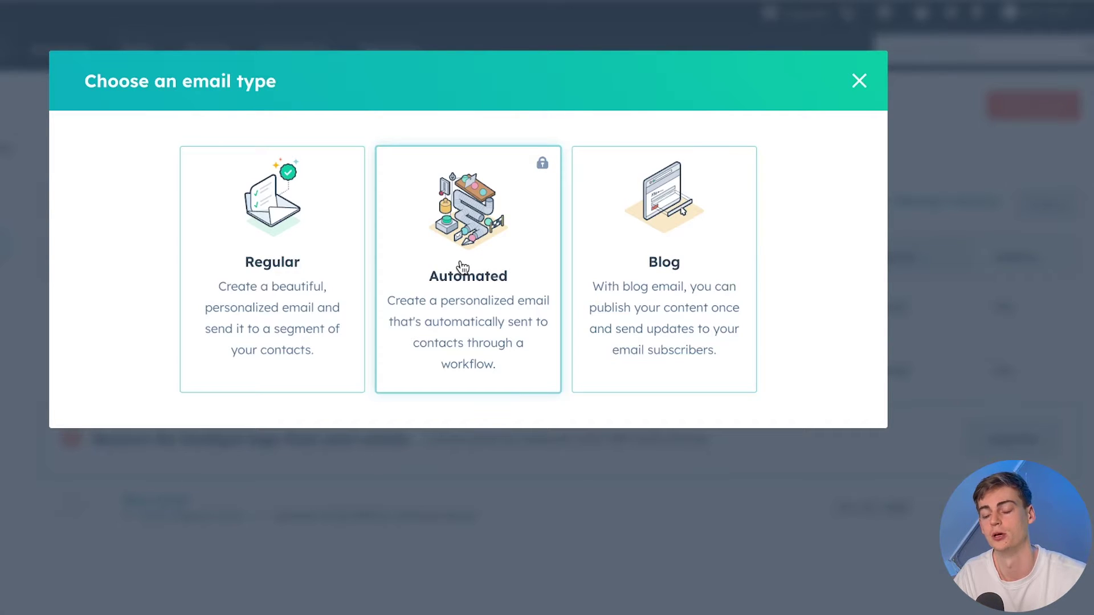
click(277, 249)
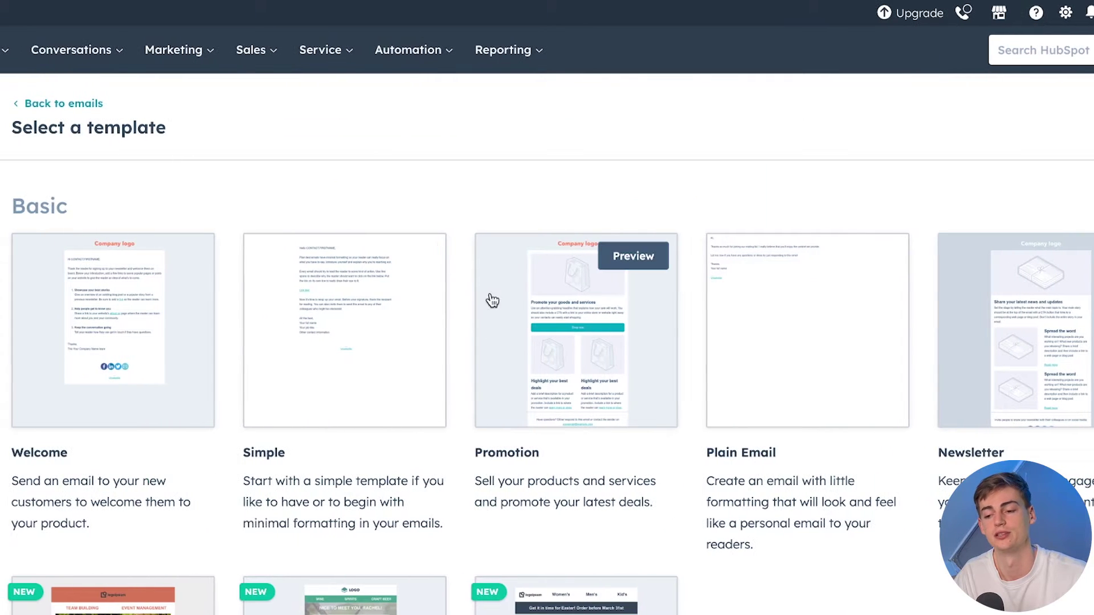
scroll(237, 381, down, 10)
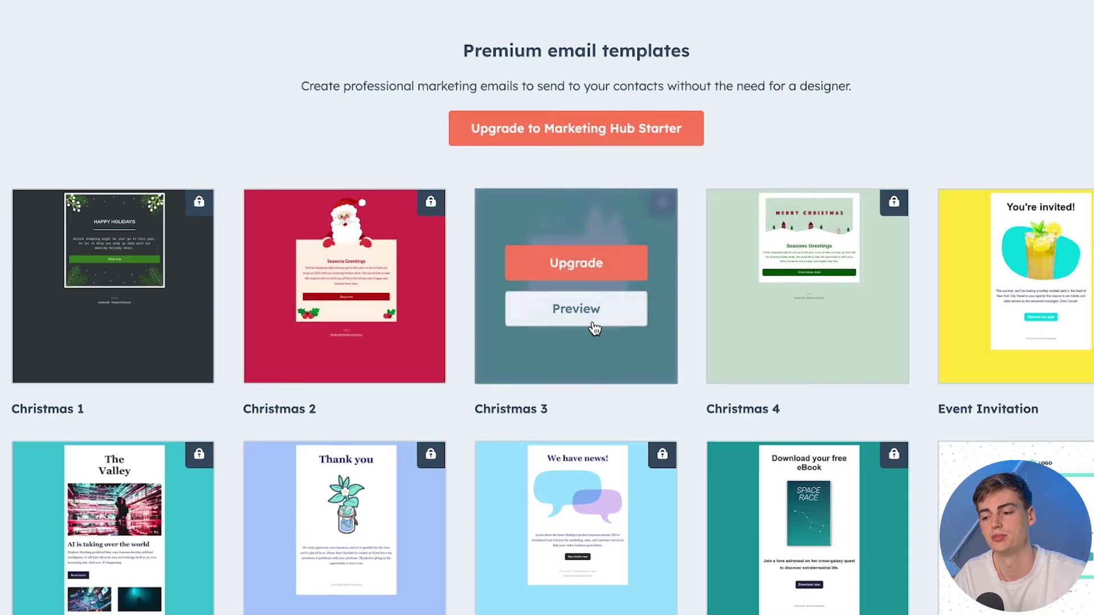
scroll(606, 264, down, 10)
scroll(245, 393, up, 20)
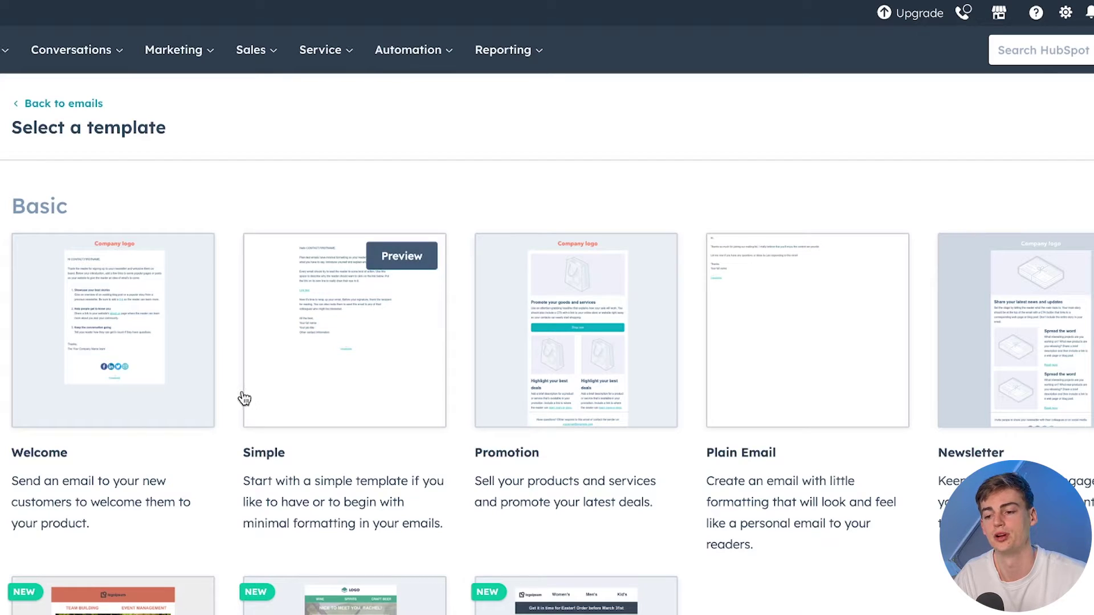
click(100, 332)
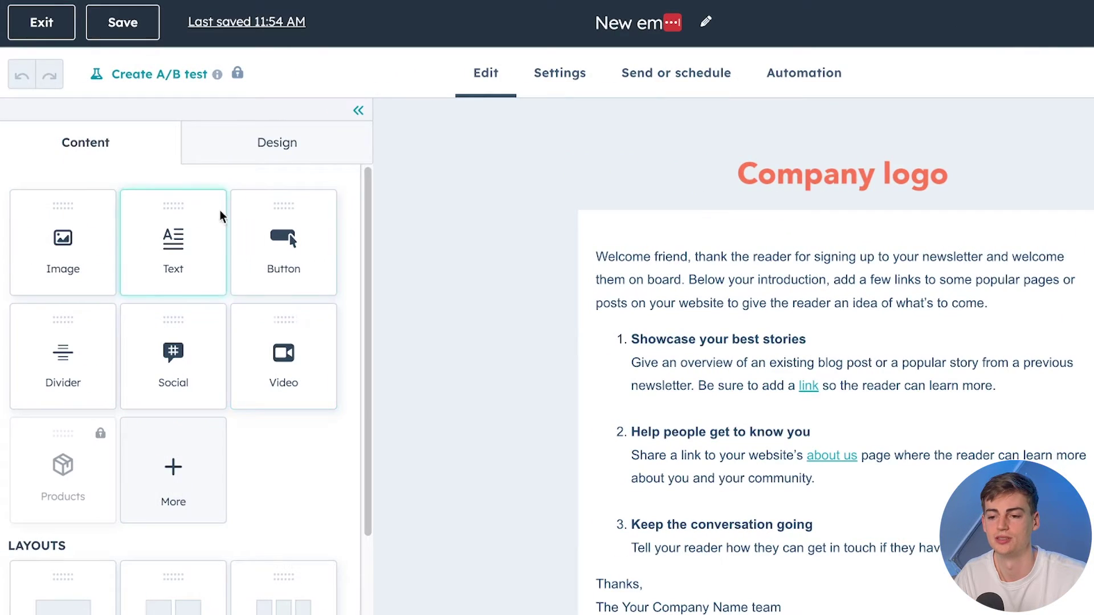
scroll(20, 319, down, 3)
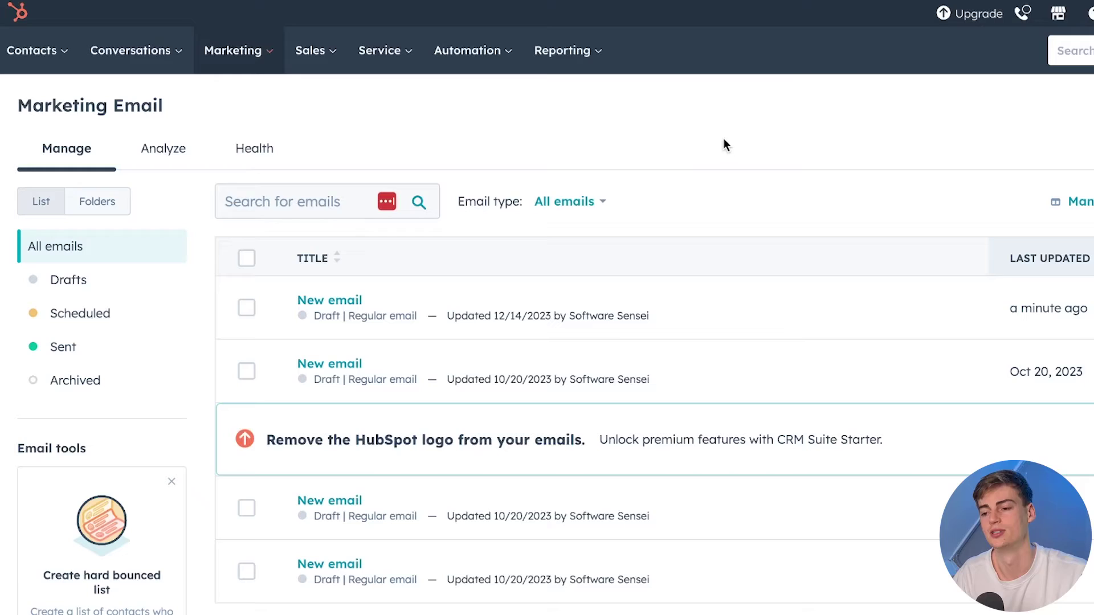
Open Reporting > Dashboards and scroll through the Sales dashboard's summary cards
click(560, 67)
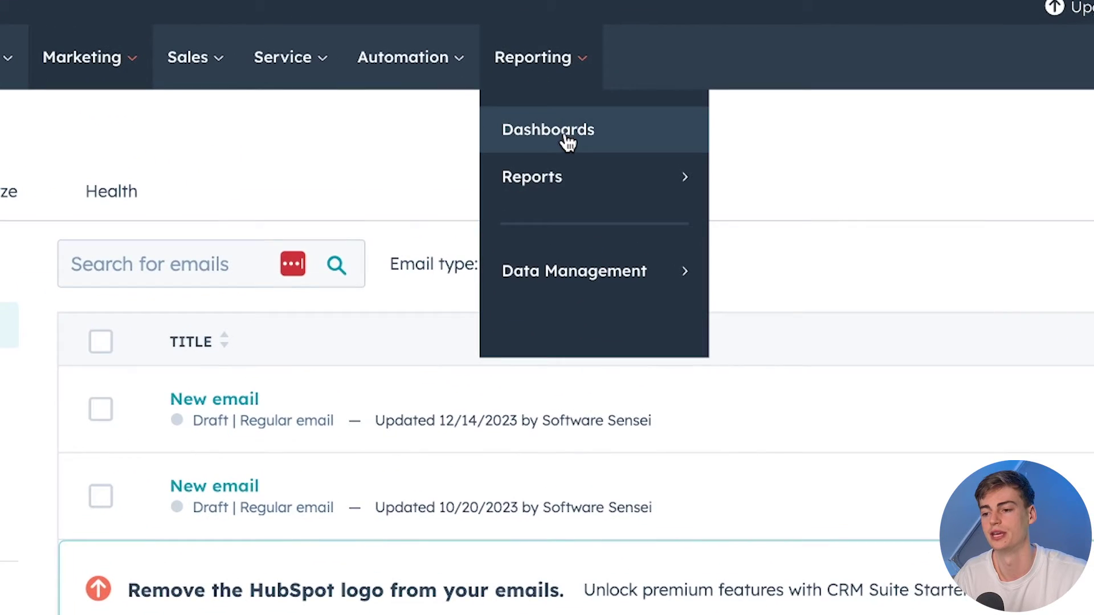
click(585, 108)
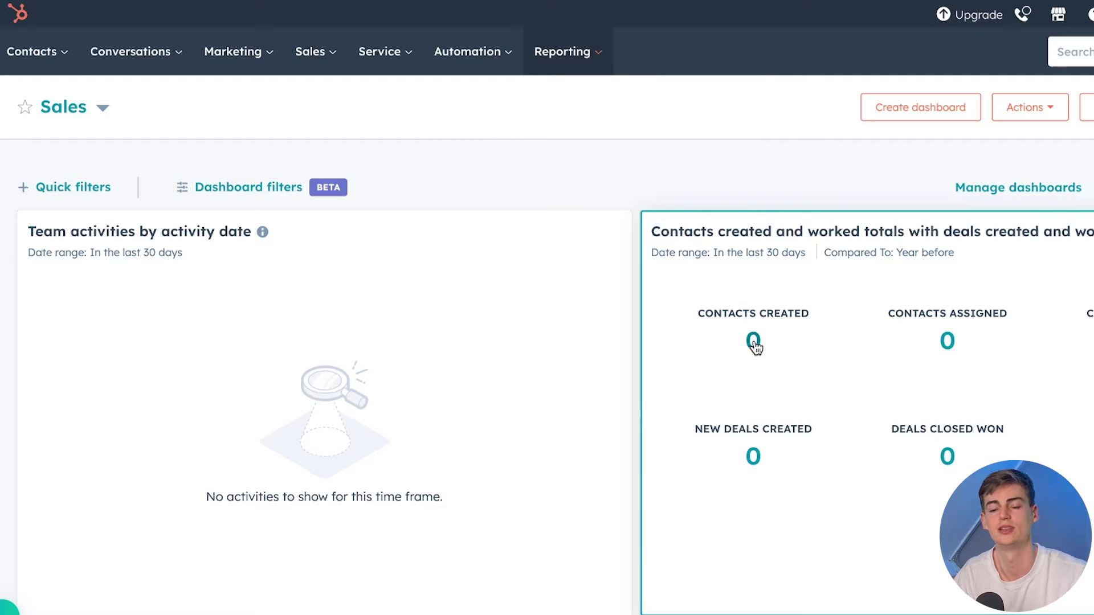
scroll(716, 359, down, 8)
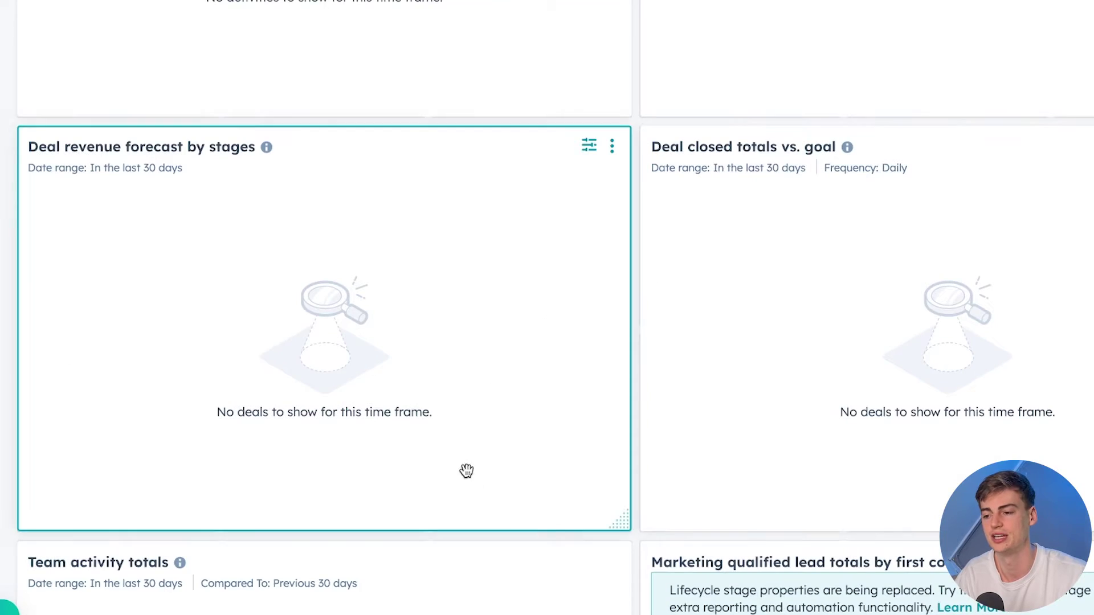
scroll(801, 206, down, 10)
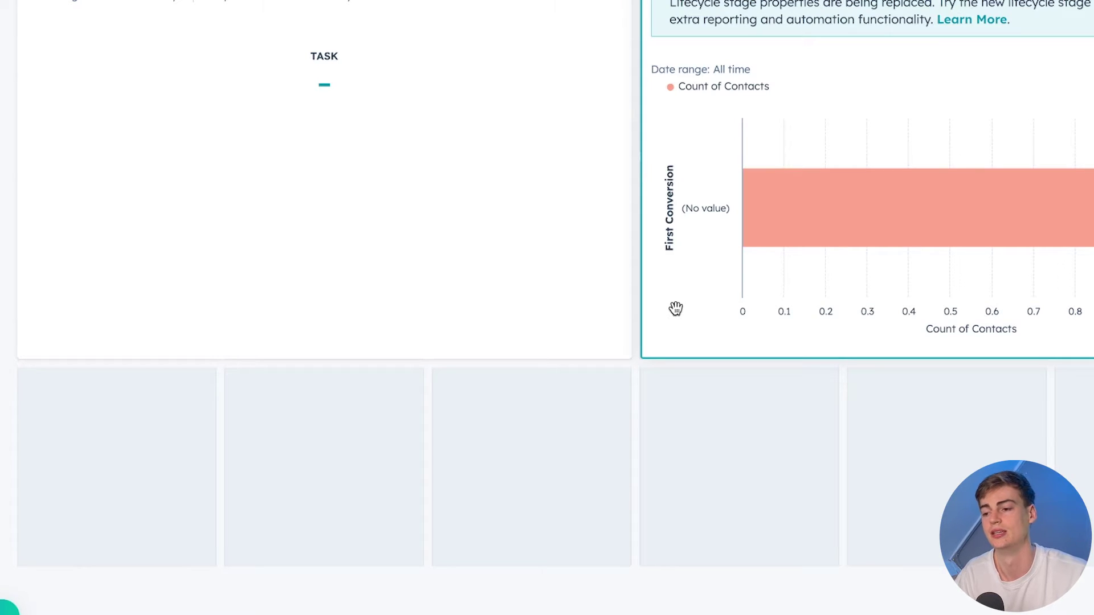
scroll(675, 309, up, 20)
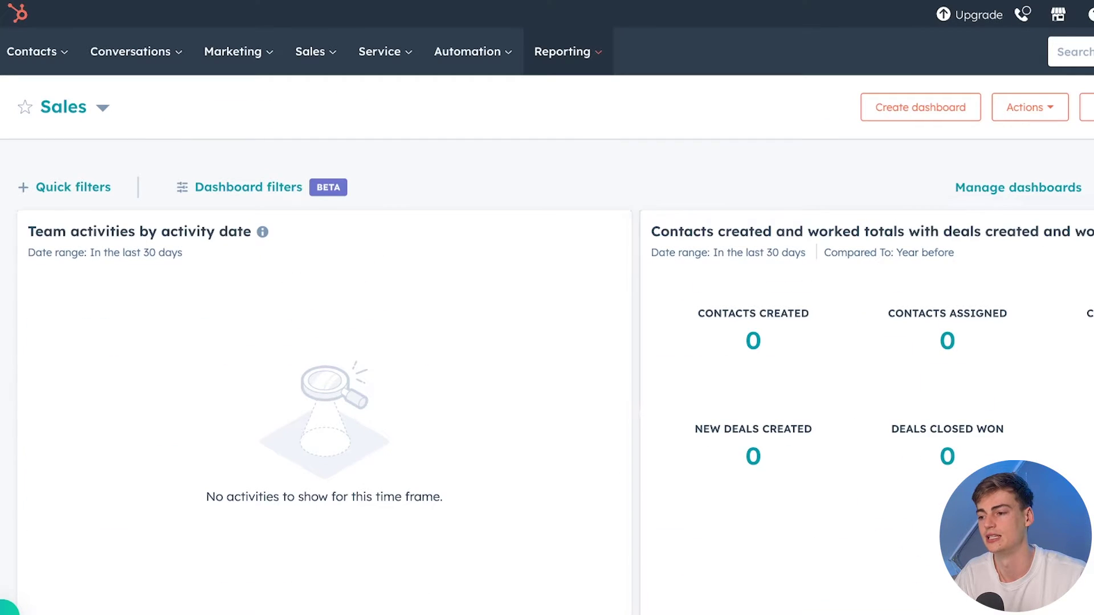
Look at the Add report options and the list of other dashboards
click(1012, 114)
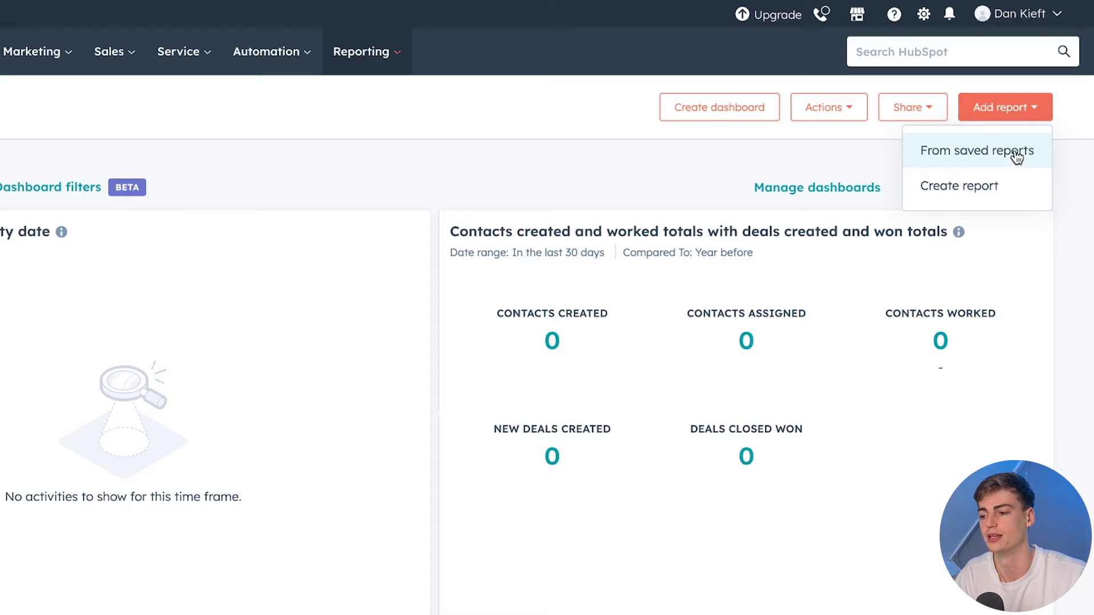
click(94, 111)
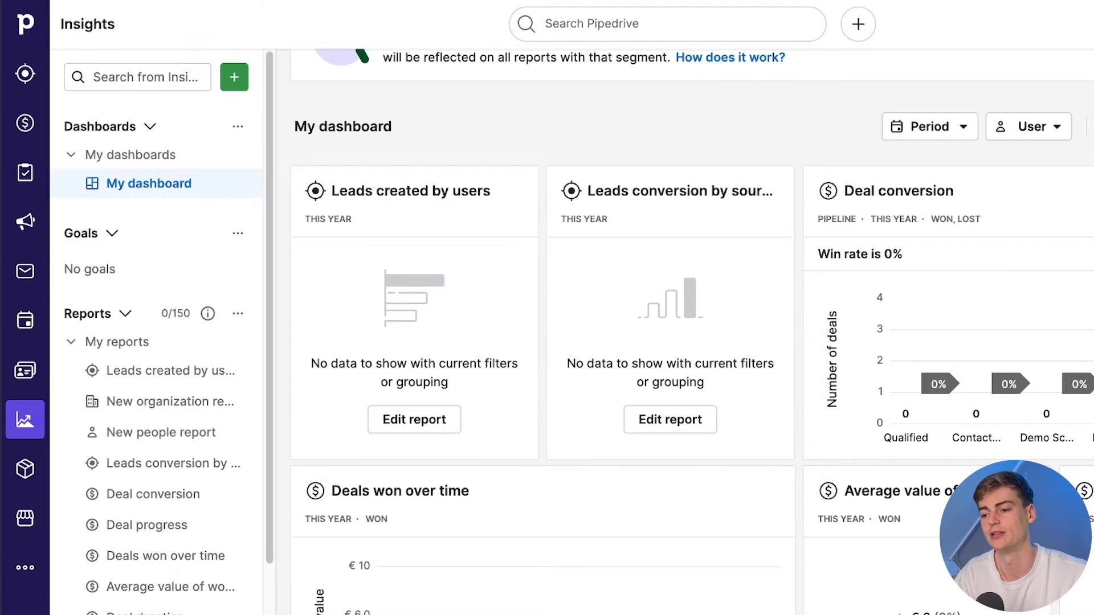
scroll(627, 176, down, 1)
scroll(557, 196, up, 3)
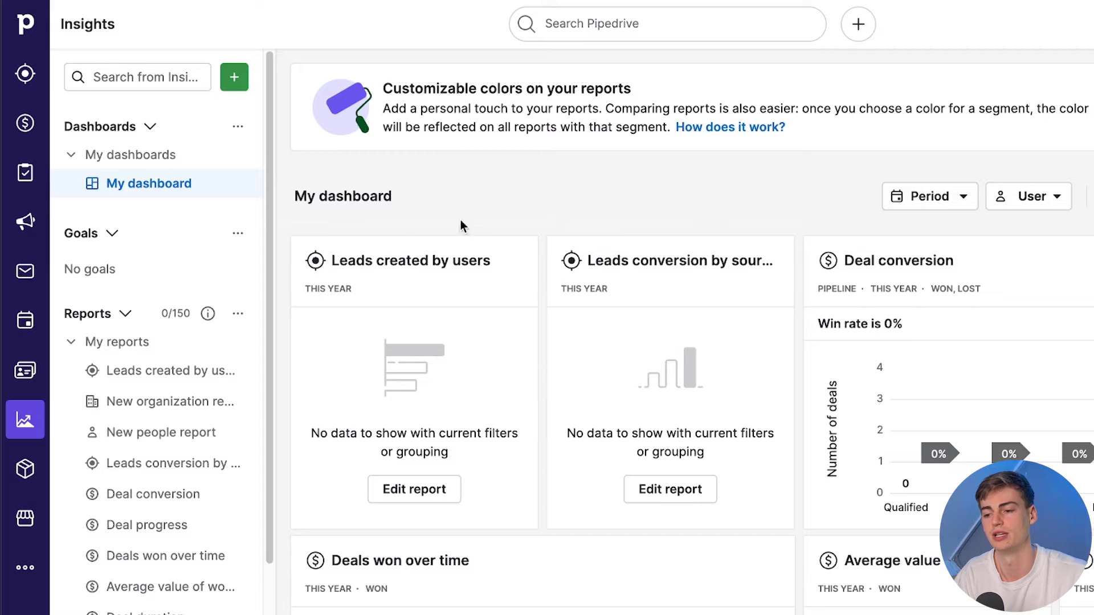
scroll(915, 288, down, 1)
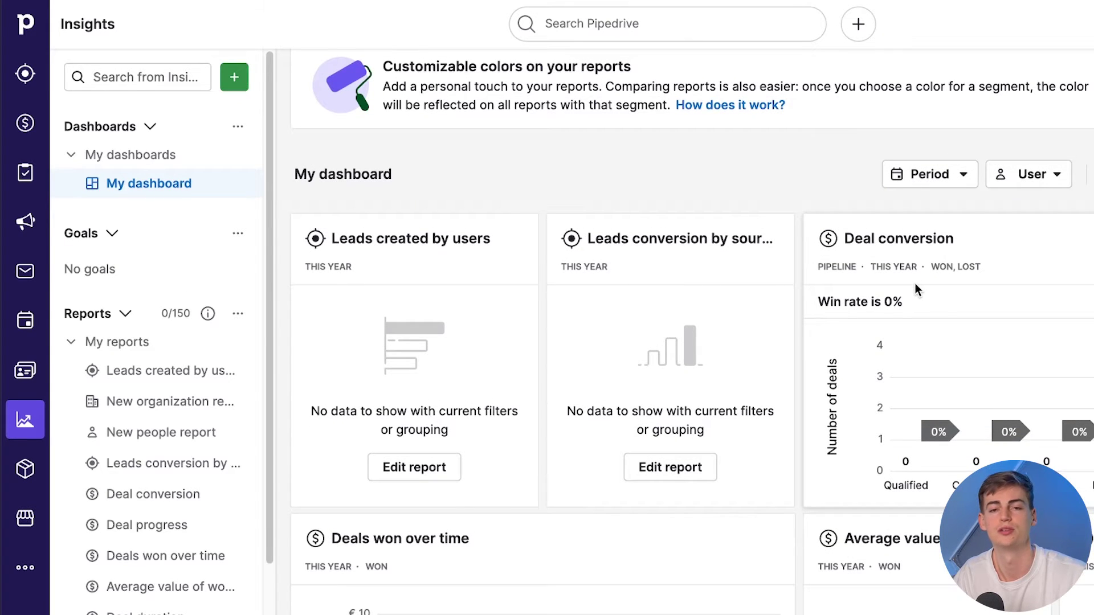
scroll(904, 288, down, 5)
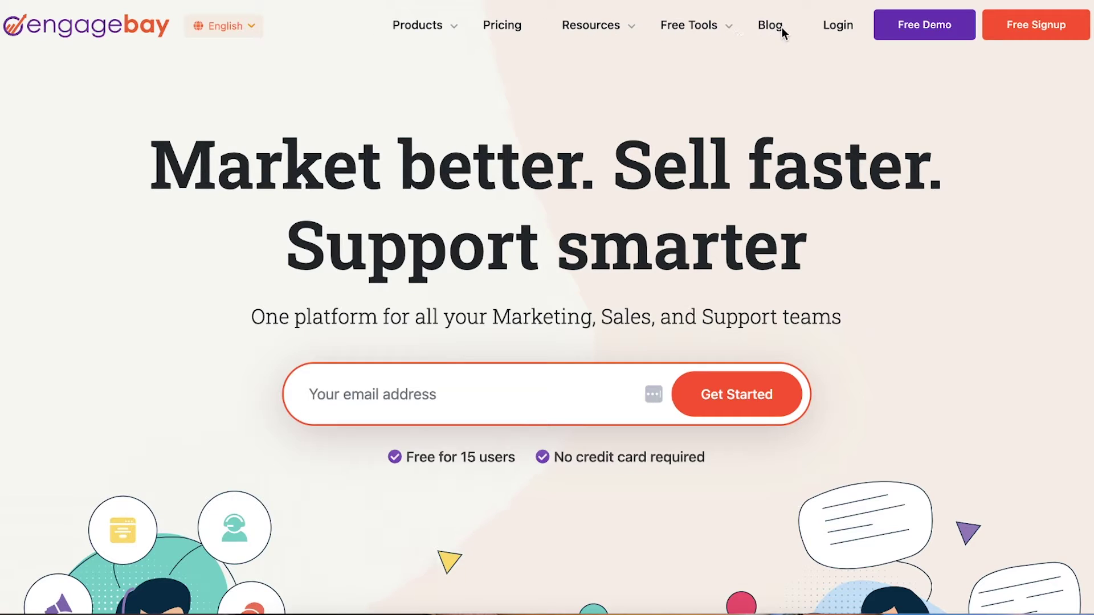
Scroll the EngageBay homepage down to the Do It All With EngageBay feature grid
scroll(402, 408, down, 10)
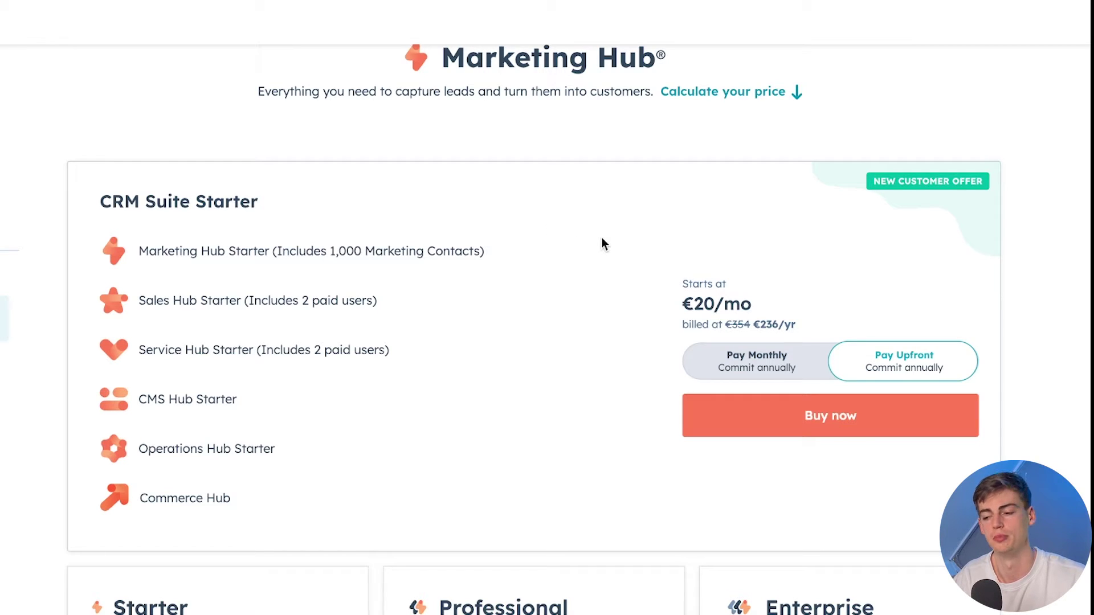
Scroll from the €20/mo CRM Suite Starter offer to the Starter, Professional and Enterprise cards
scroll(515, 262, down, 5)
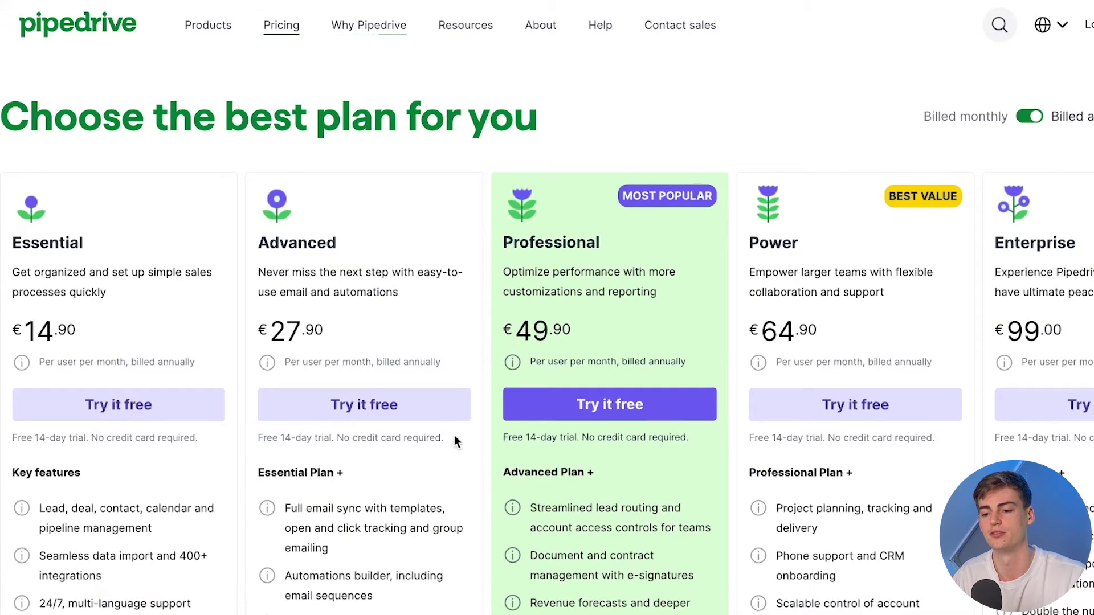
Scroll through Pipedrive's plan cards, Essential €14.90 to Enterprise €99.00, and their key features
scroll(393, 430, down, 1)
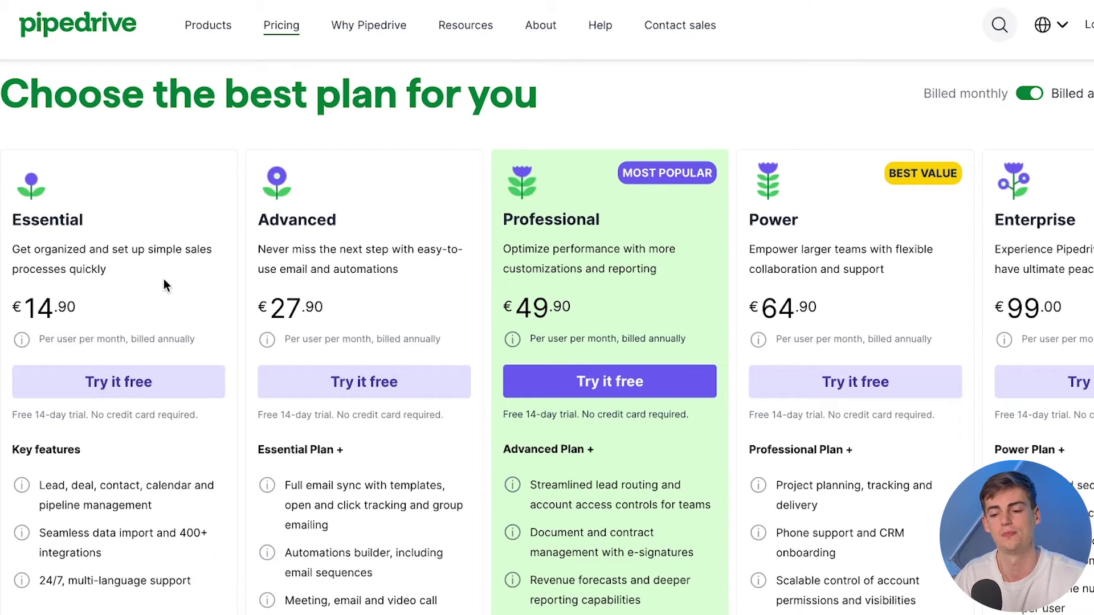
scroll(204, 231, down, 1)
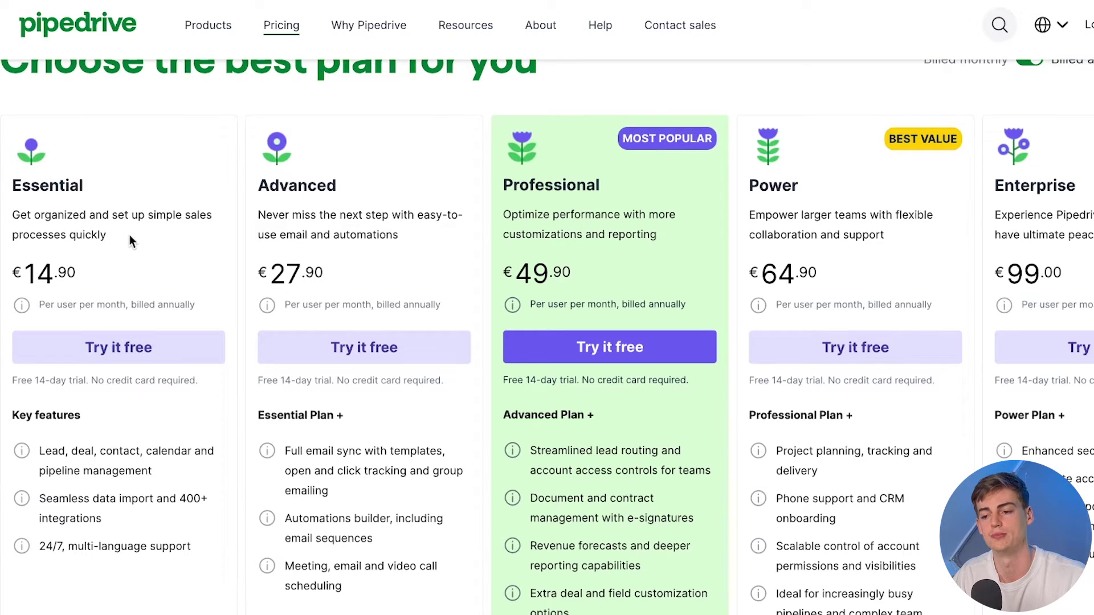
scroll(339, 193, down, 6)
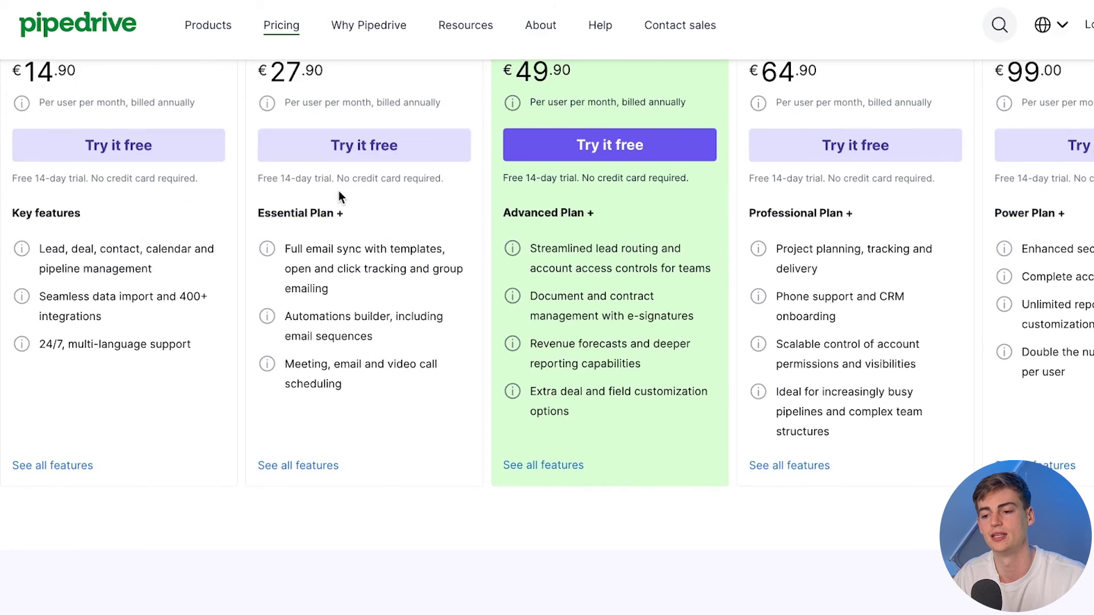
scroll(351, 193, up, 5)
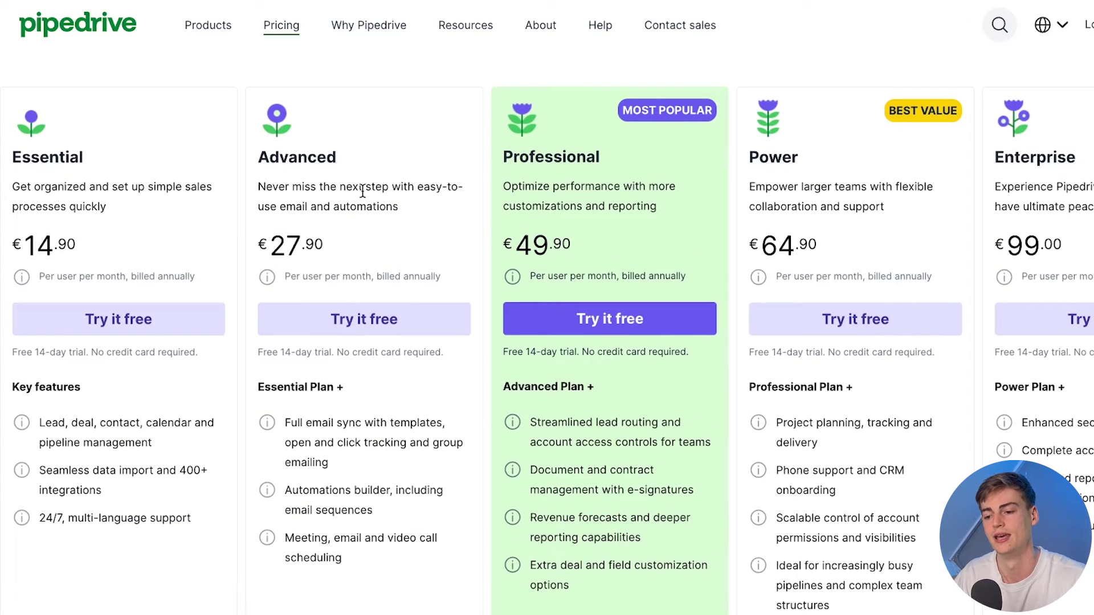